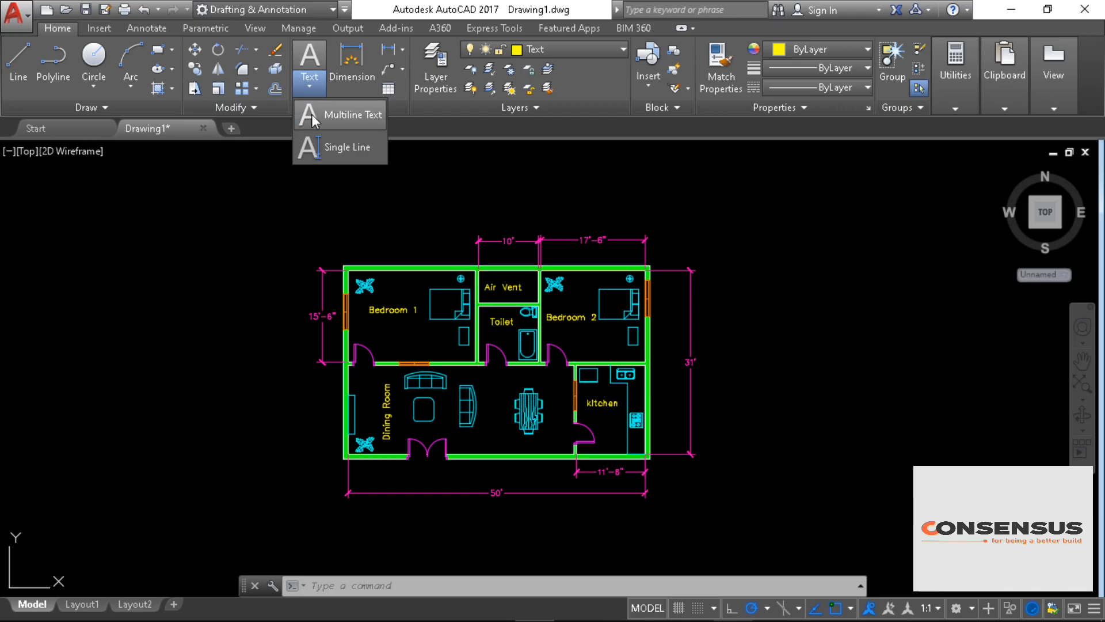
Start a multiline text block in the empty space to the right of the floor plan, headed "Note:"
left_click(312, 114)
middle_click_drag(805, 289, 611, 291)
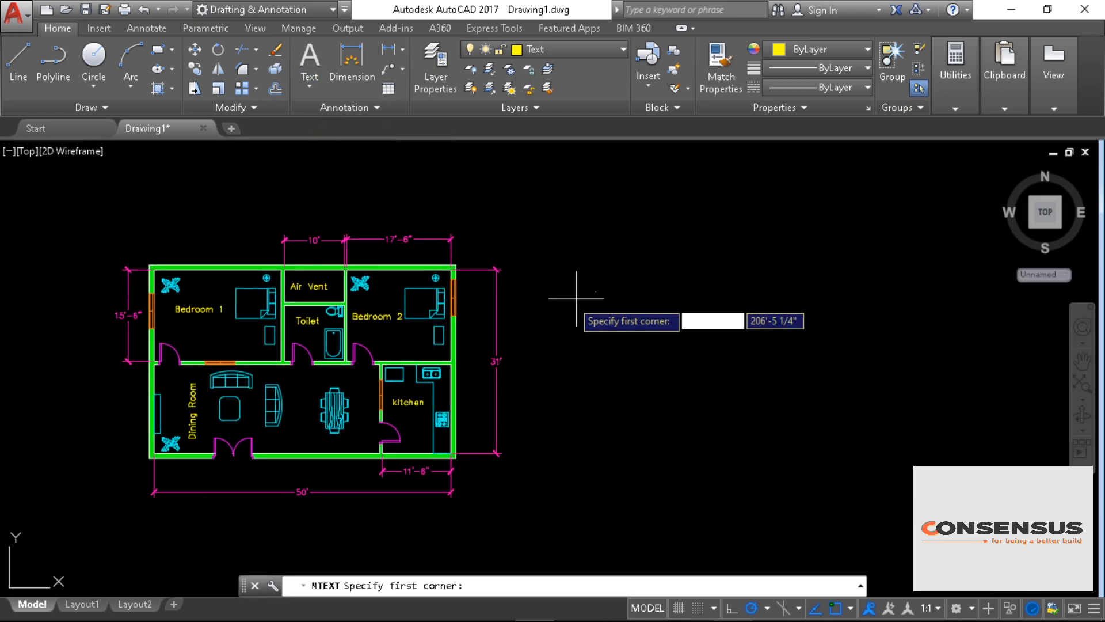
left_click(565, 283)
left_click(691, 411)
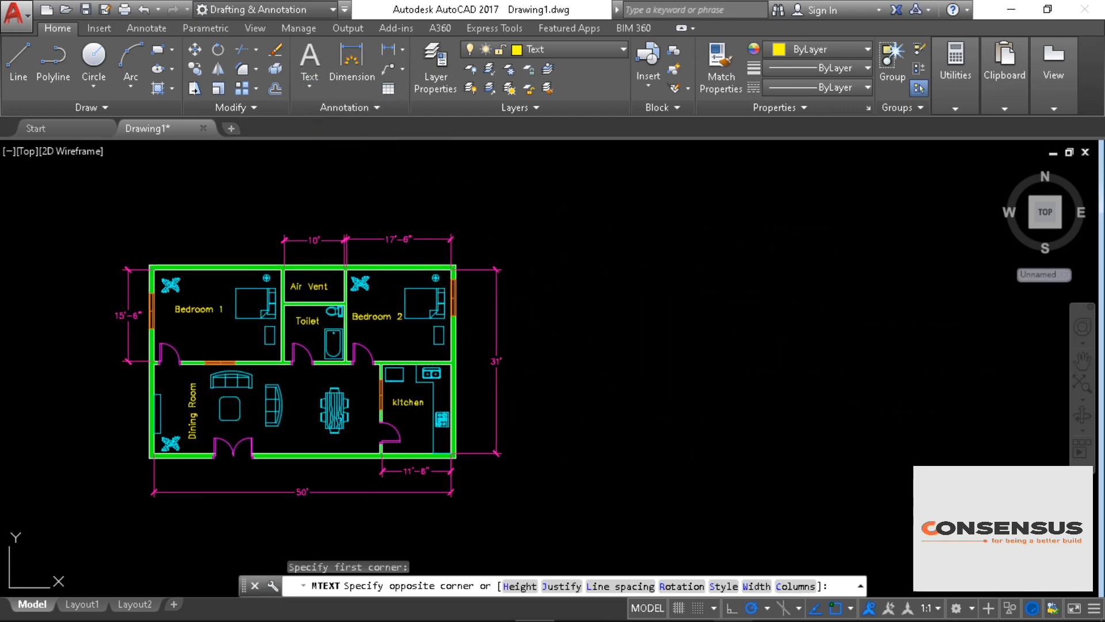
type("N")
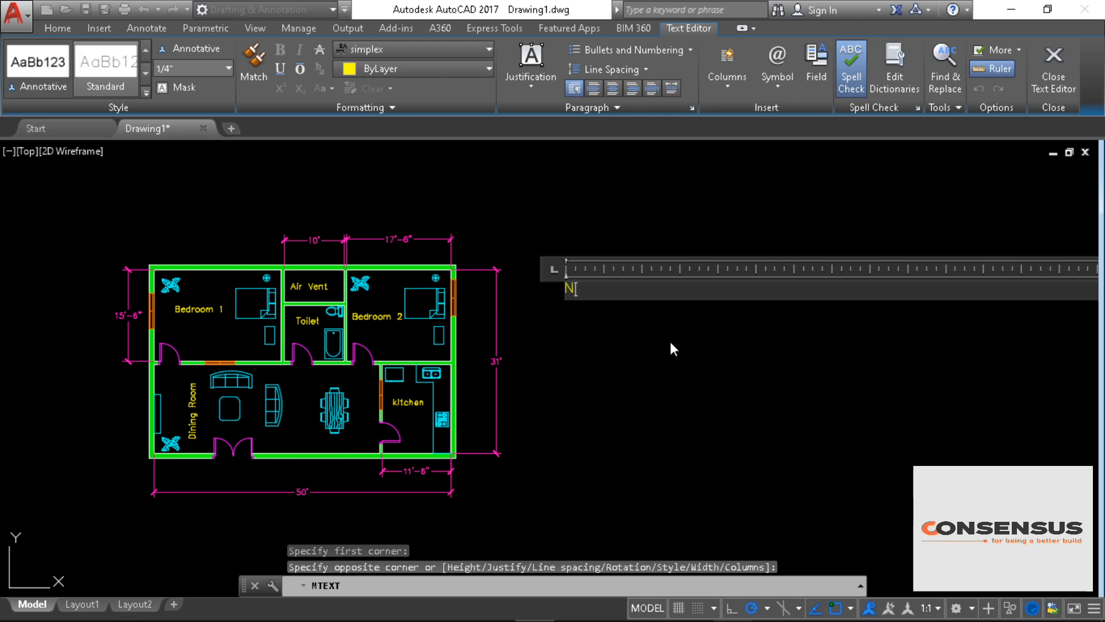
type("ote:")
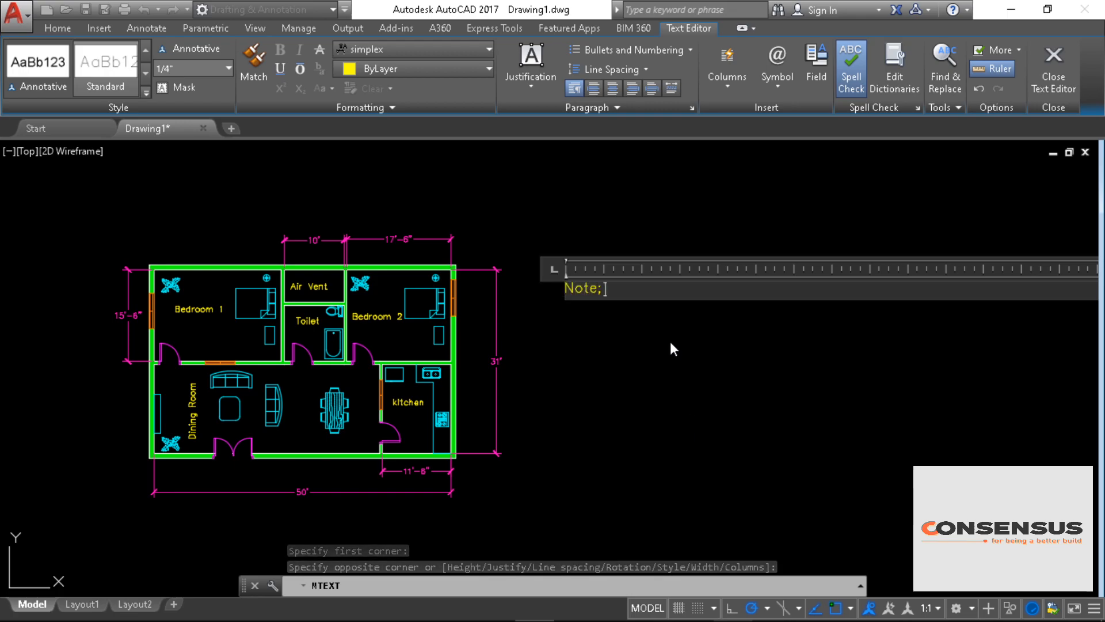
Add the line "Exterior wall thickness:10"" to the note, leaving a blank line below the heading
key("Return")
key("Return")
type("Exteri")
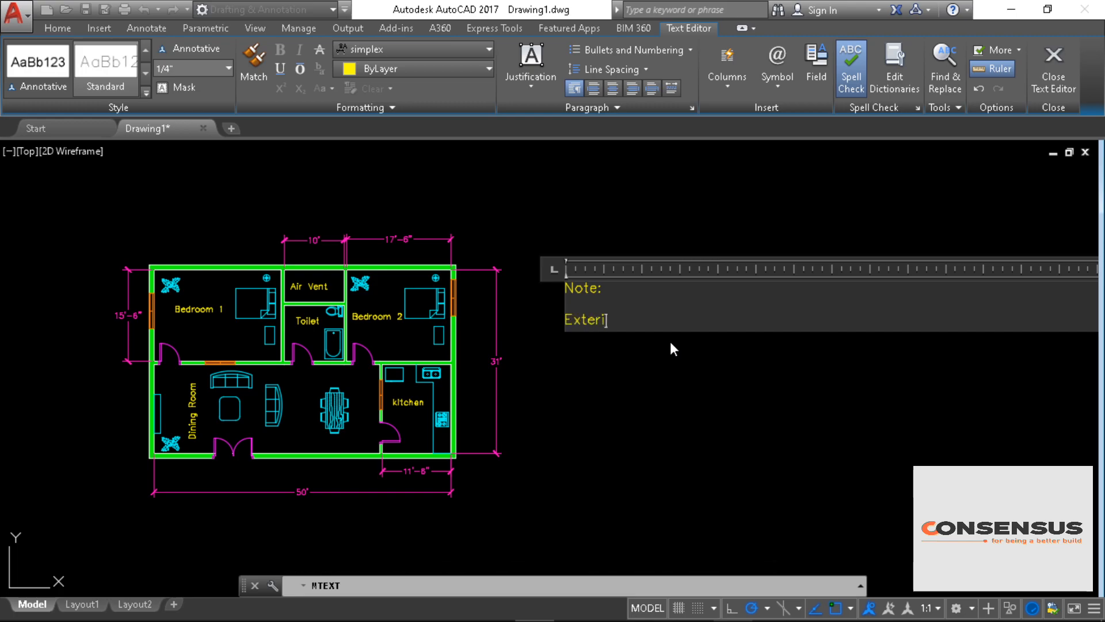
type("or wall thickness")
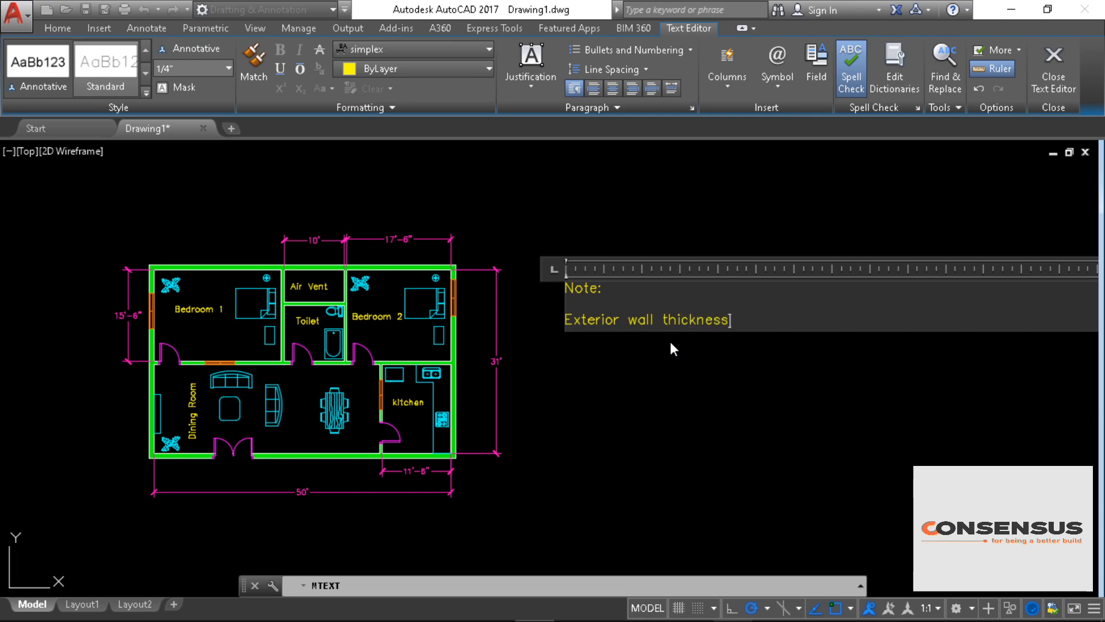
type(":10\"")
Add the line "Interior wall thickness :6"" to the note, leaving a blank line above it
key("Return")
key("Return")
type("Interior w")
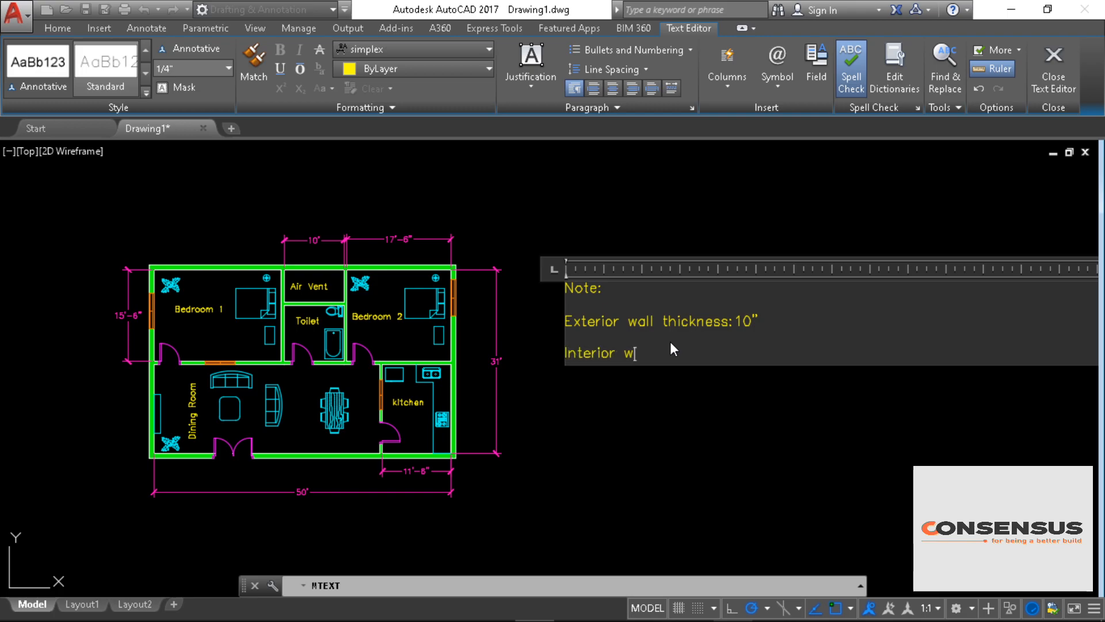
type("all thockness")
key("Left")
key("Left")
key("Left")
key("Left")
key("Left")
key("Left")
key("BackSpace")
type("i")
key("End")
type(":")
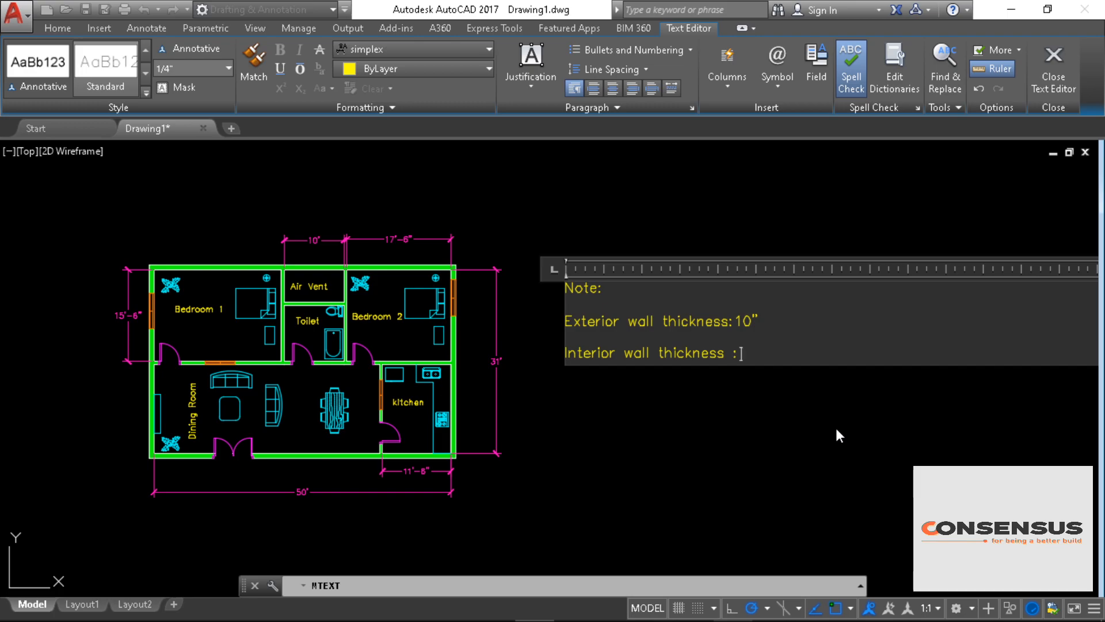
key("BackSpace")
type("6\"")
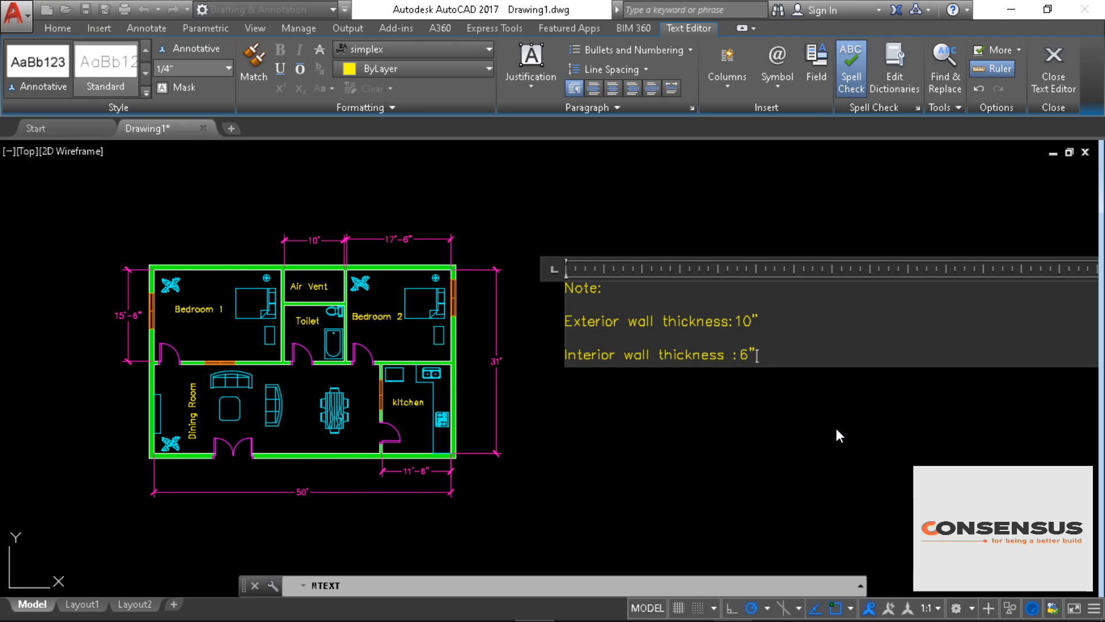
Set the text height of the whole note to 1' and finish editing the multiline text
left_click_drag(771, 358, 570, 293)
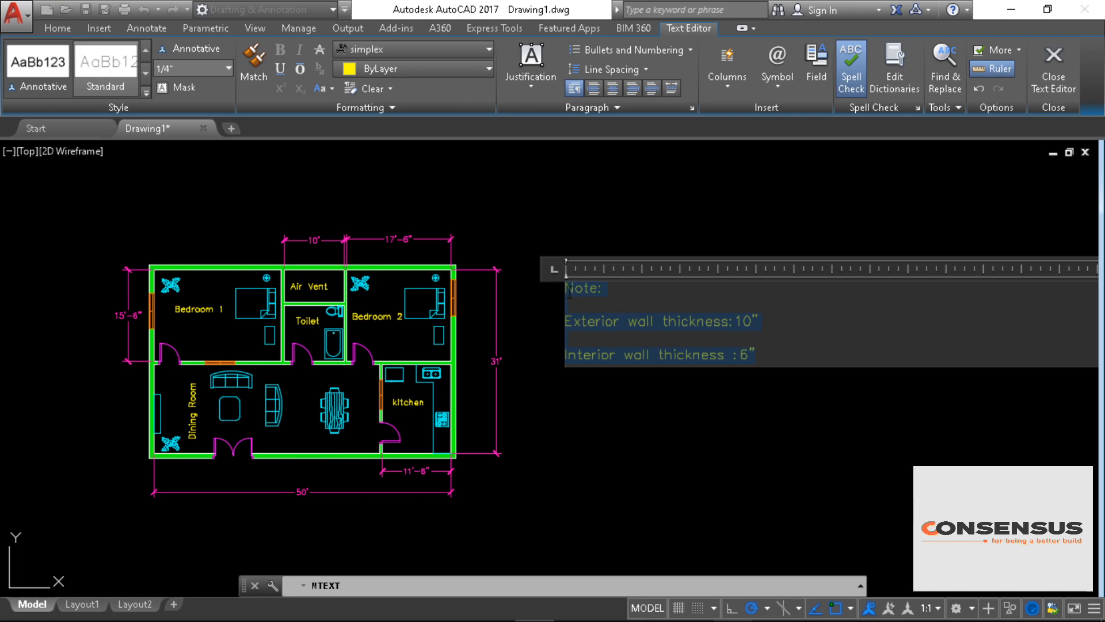
left_click(181, 64)
left_click(768, 326)
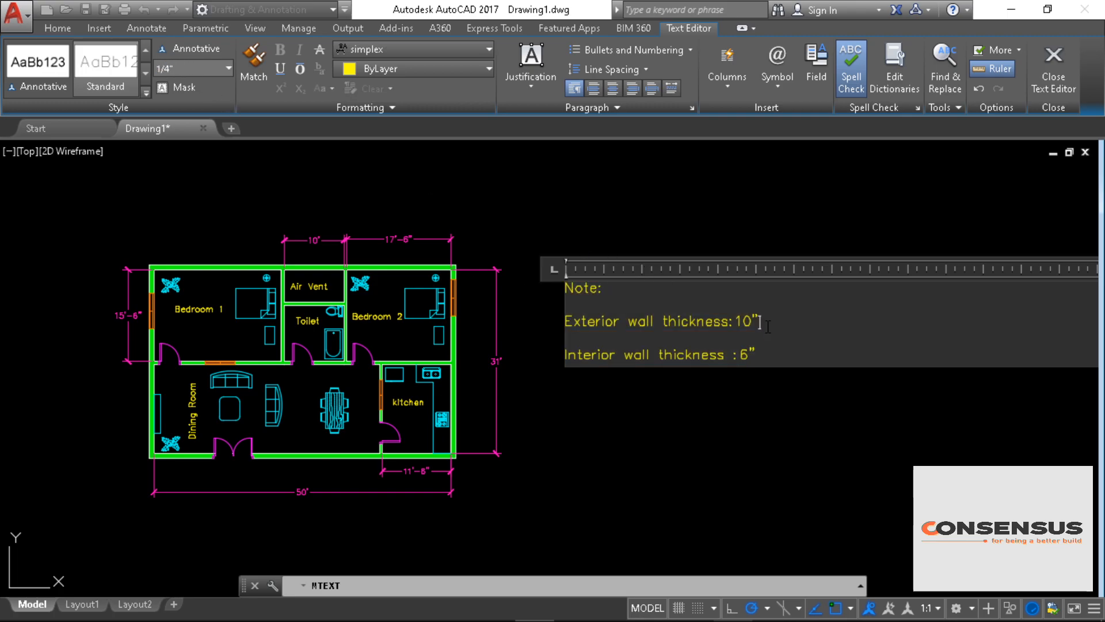
left_click_drag(762, 357, 580, 294)
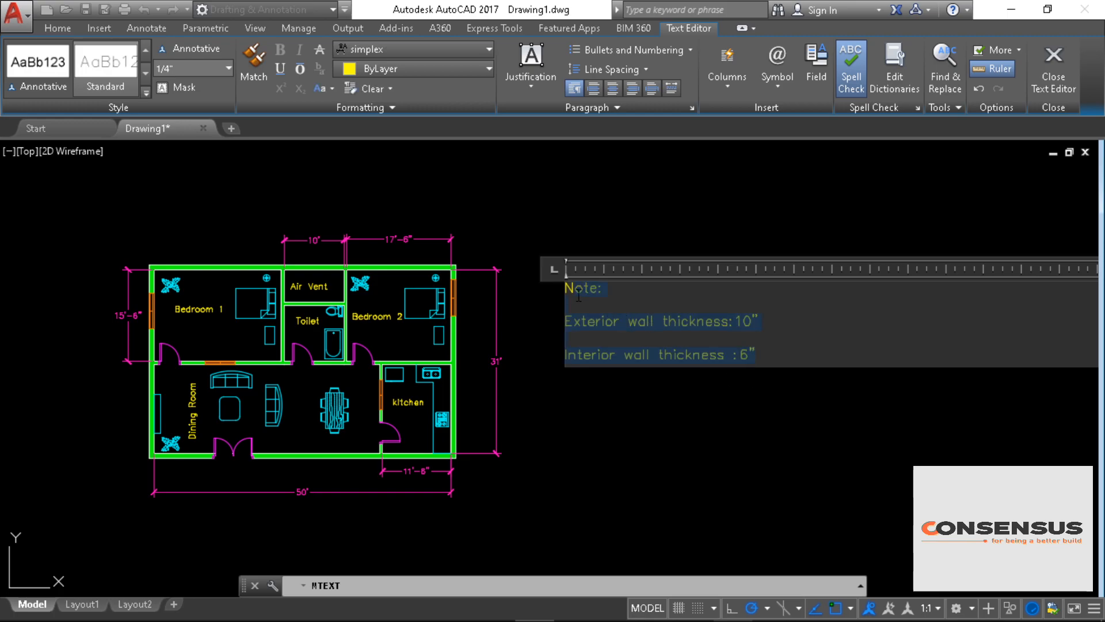
left_click(164, 66)
key("Return")
left_click(518, 232)
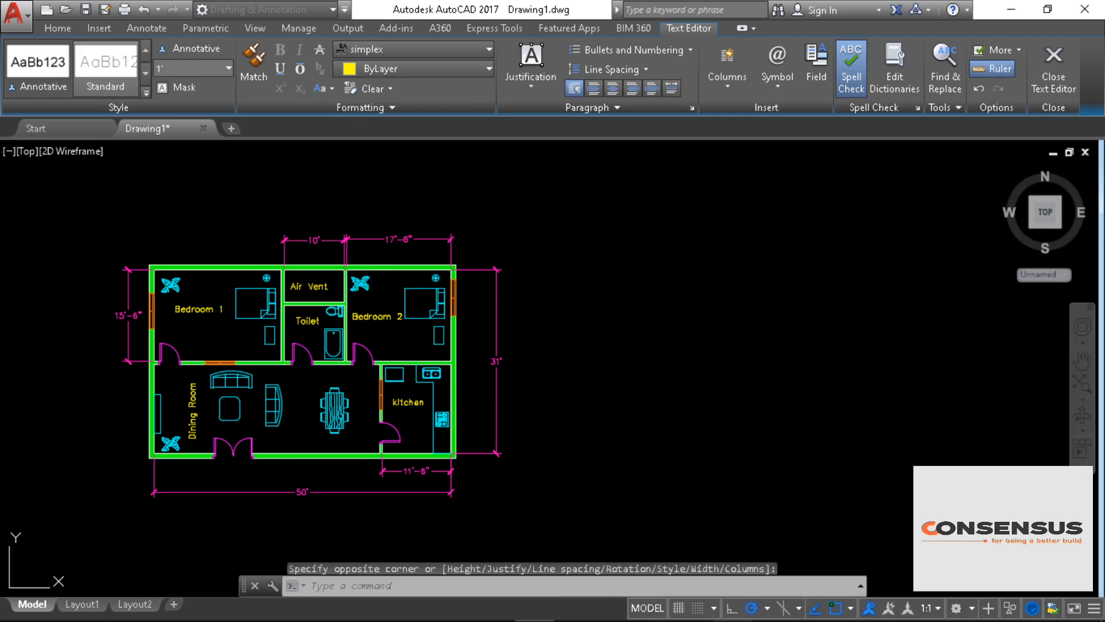
scroll(661, 346, "up", 3)
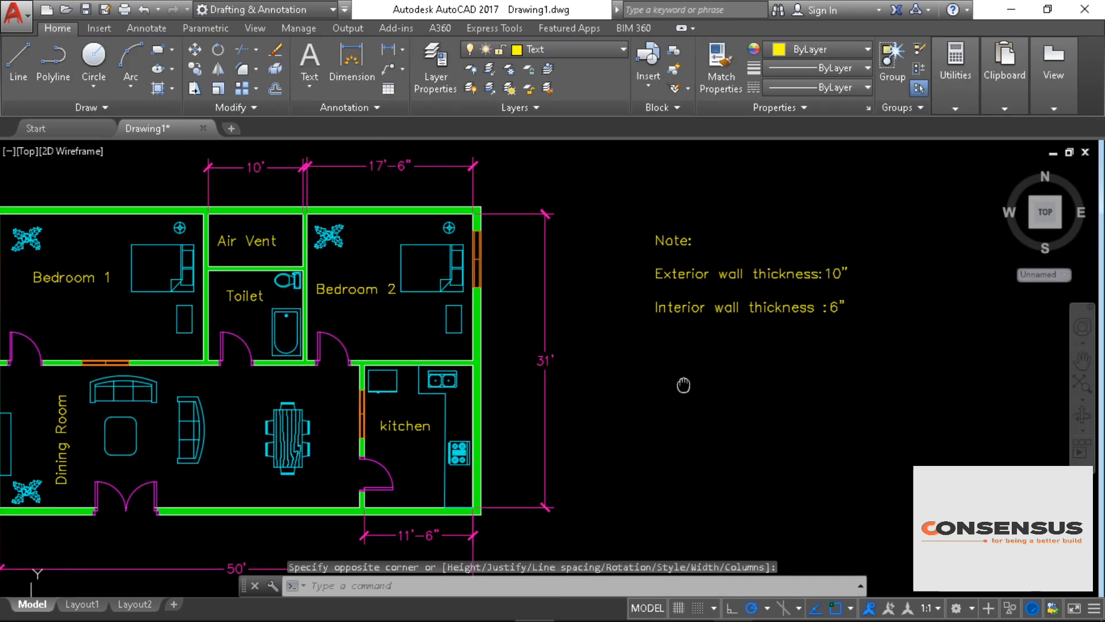
Move the note block lower and slightly closer to the floor plan's 31' dimension, and deselect it
scroll(735, 392, "down", 3)
left_click(721, 302)
left_click(712, 300)
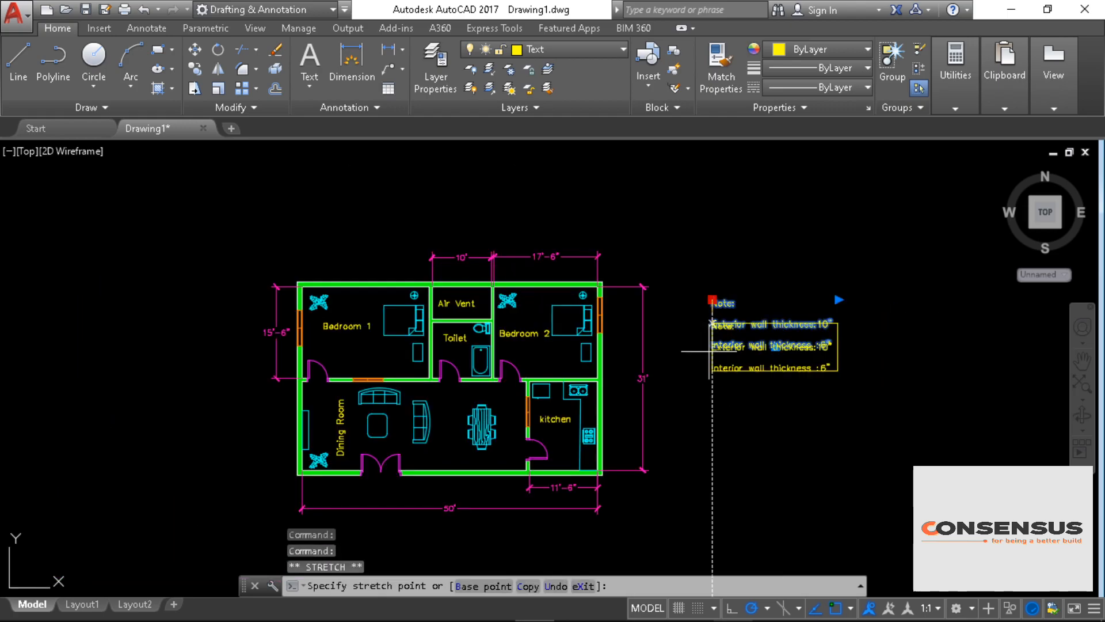
left_click(691, 358)
left_click(684, 405)
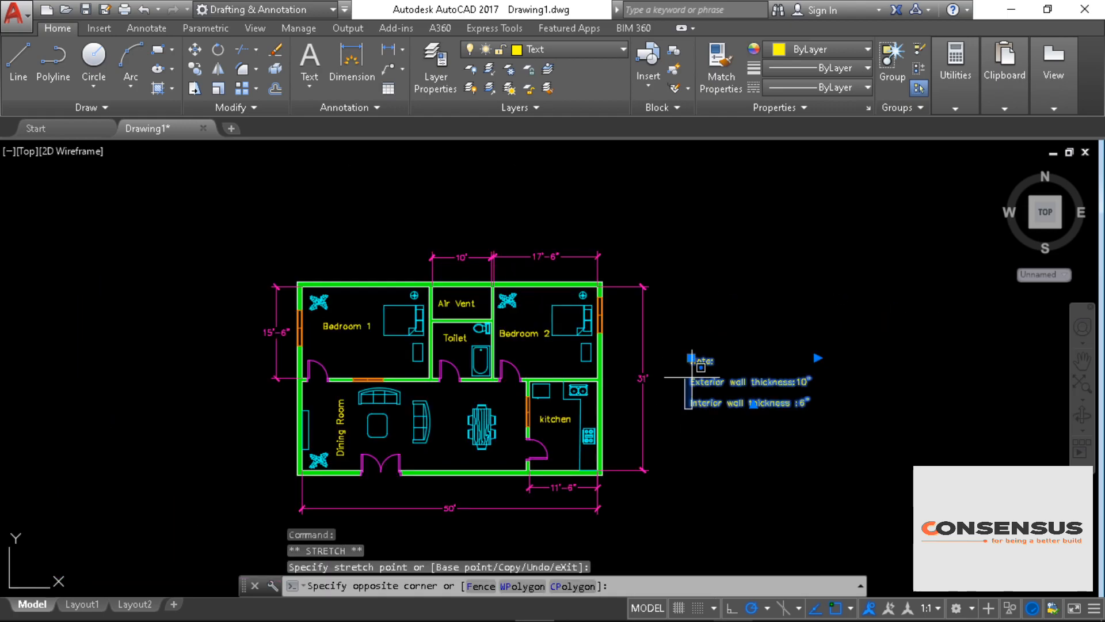
left_click(679, 399)
middle_click_drag(679, 299, 713, 264)
key("Escape")
middle_click_drag(643, 395, 684, 422)
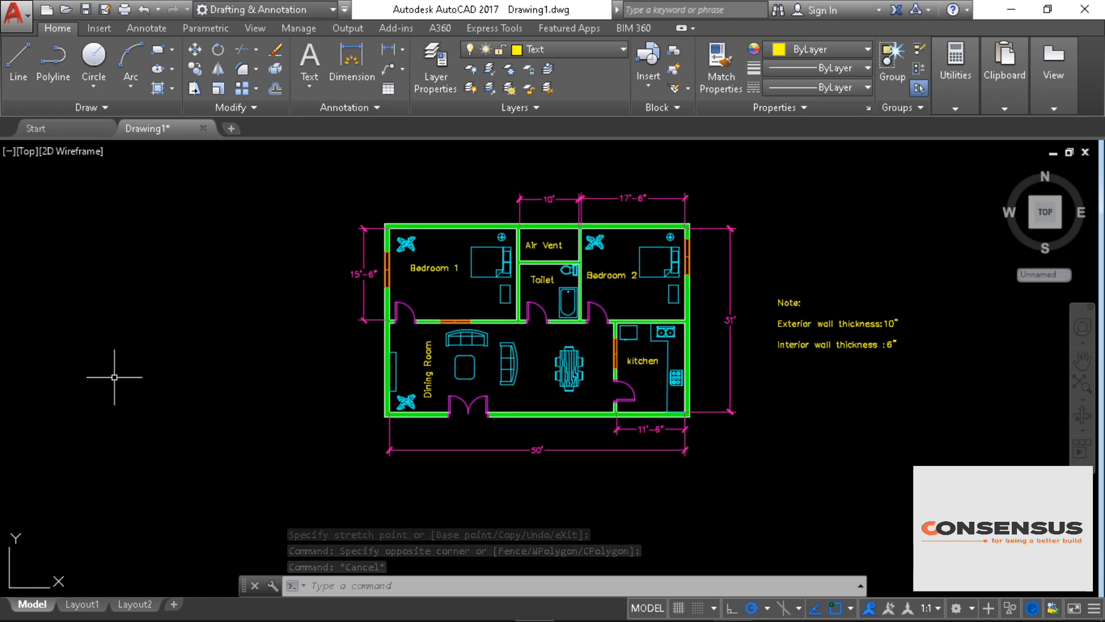
middle_click_drag(229, 380, 218, 398)
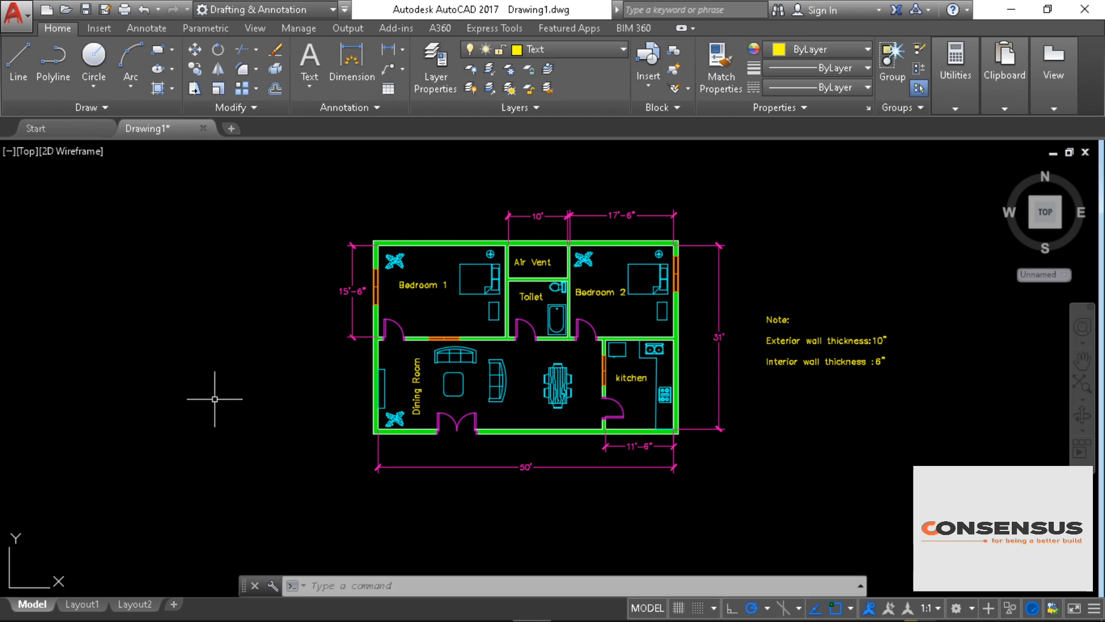
Switch to Layout1 and delete its existing viewport
left_click(81, 604)
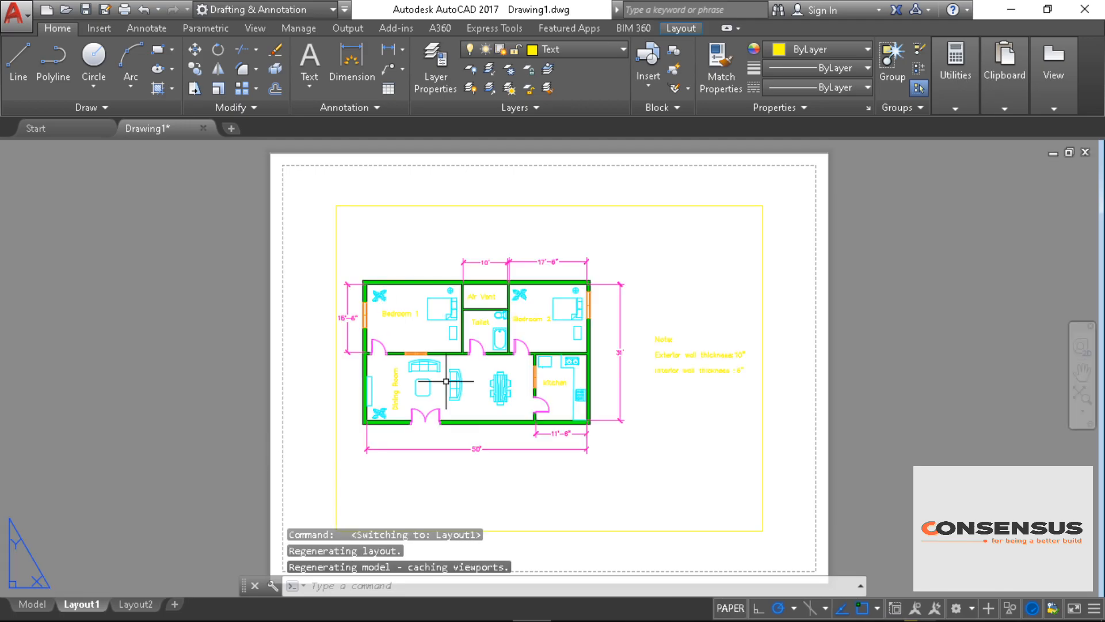
left_click(370, 205)
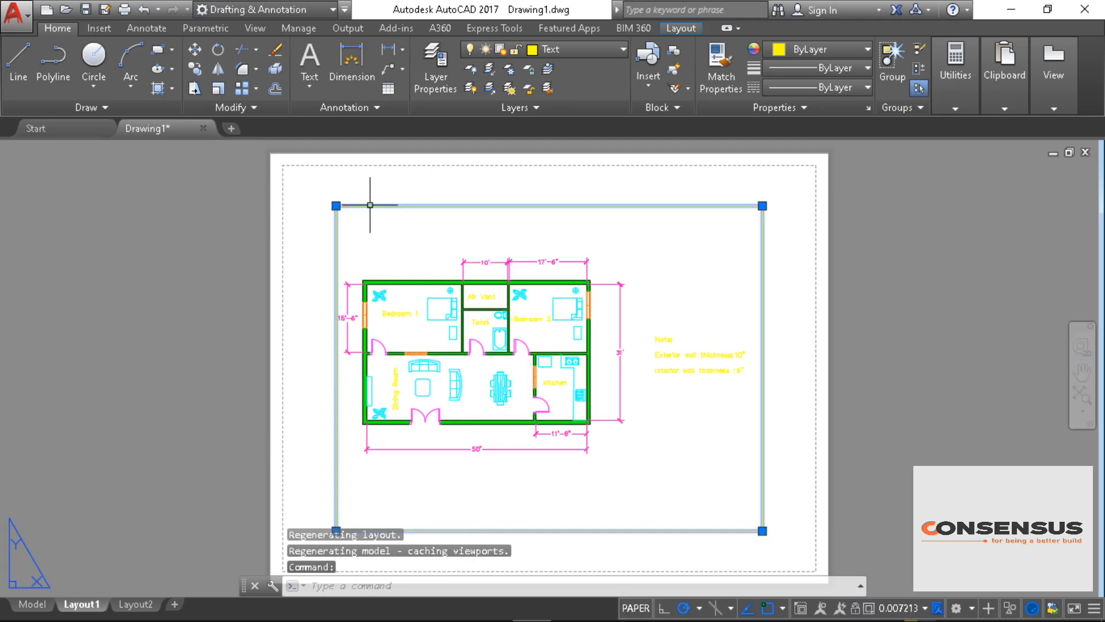
key("Delete")
left_click(357, 166)
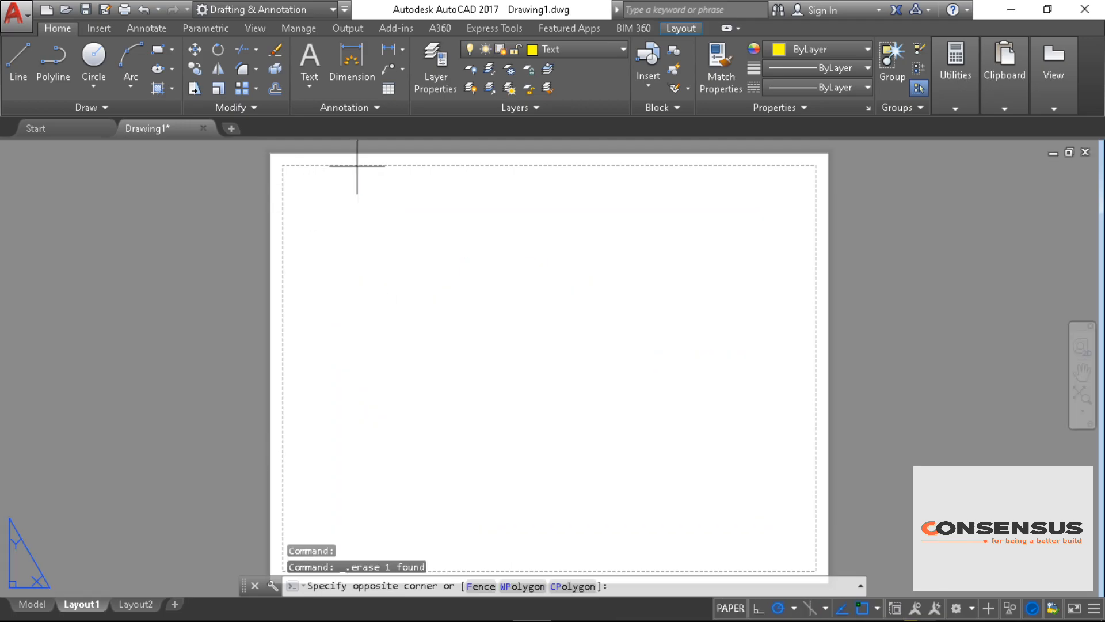
left_click(416, 308)
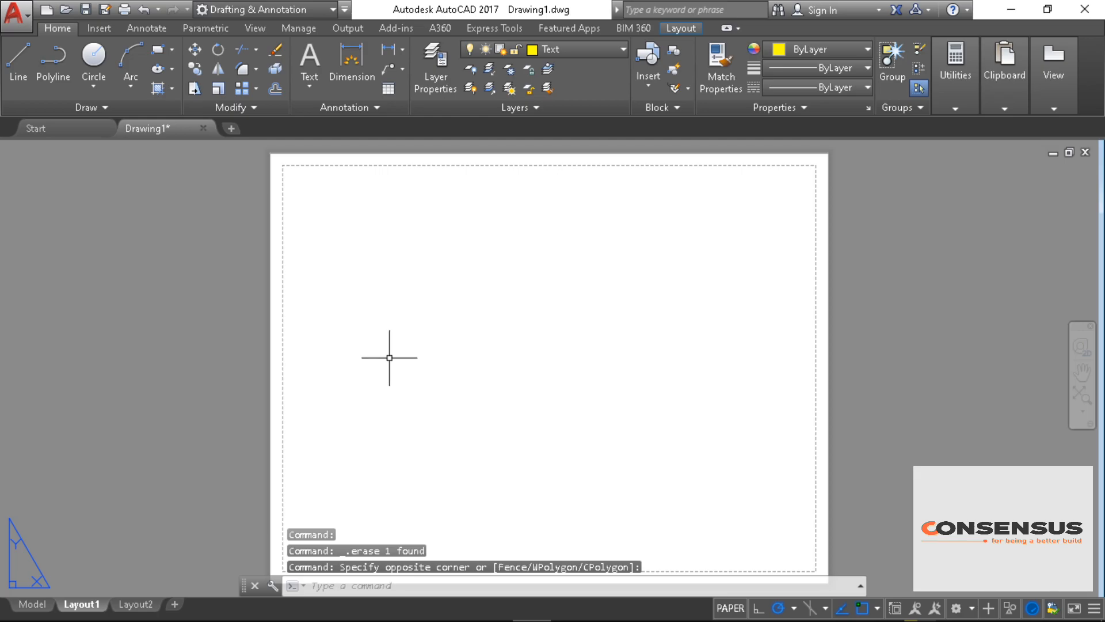
Modify the page setup of Layout1 to use the DWG To PDF.pc3 plotter
right_click(83, 609)
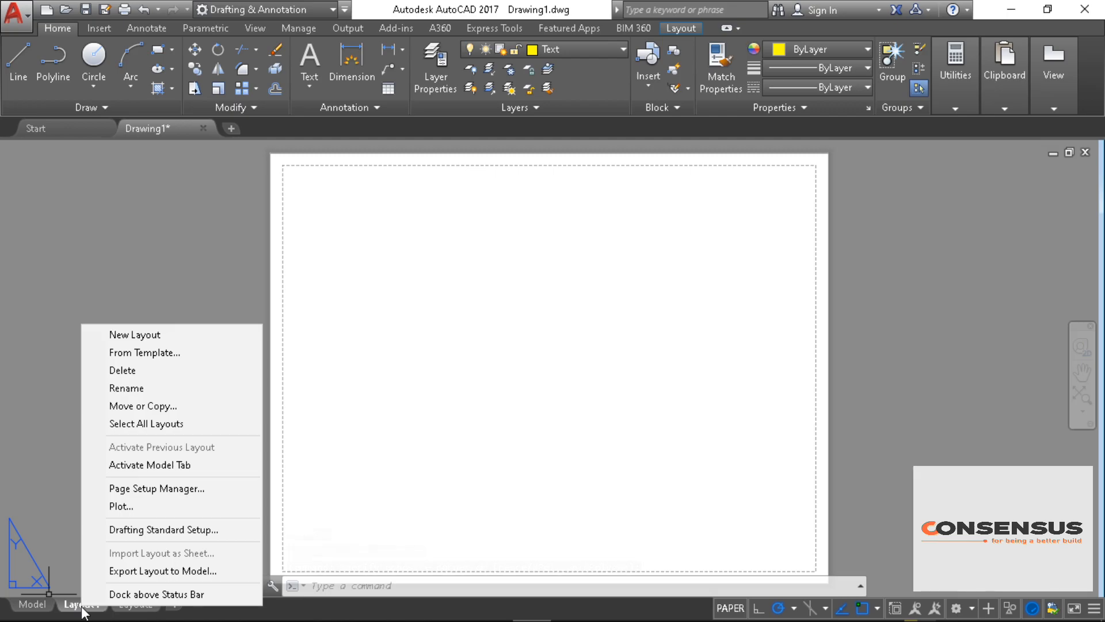
left_click(115, 421)
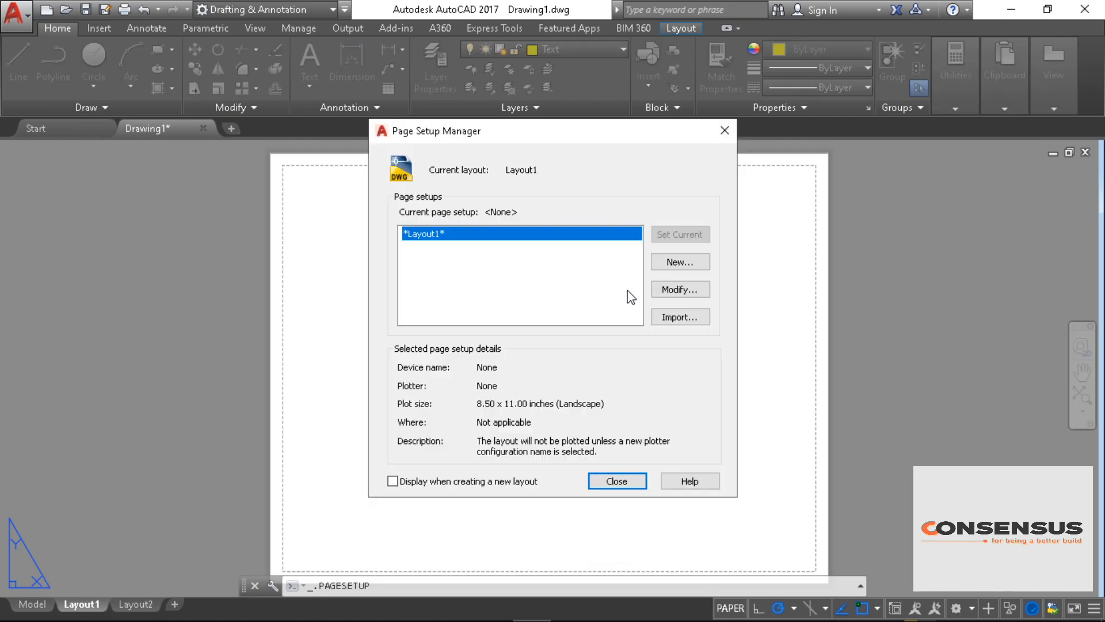
left_click(688, 291)
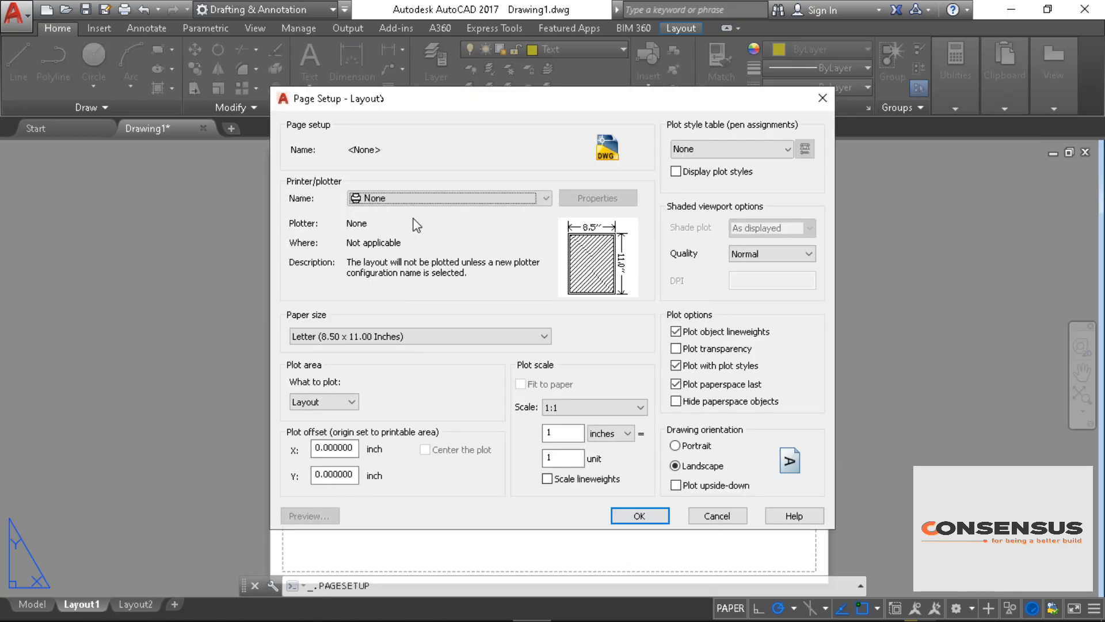
left_click(453, 200)
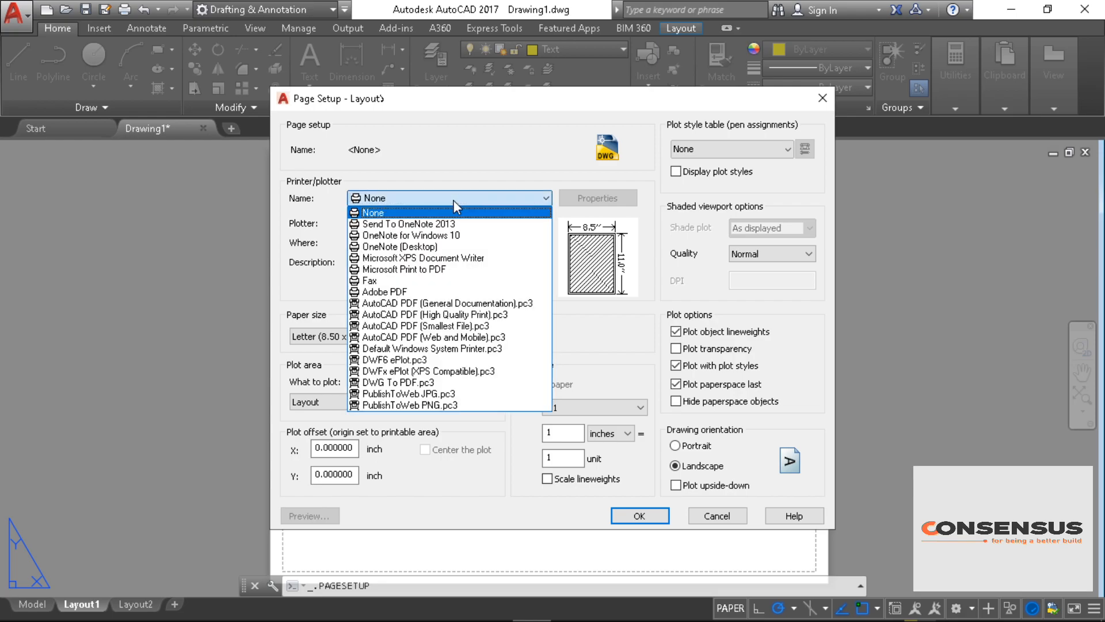
left_click(403, 382)
Set the paper size of Layout1 to ISO A3 (420.00 x 297.00 MM) and close the page setup
left_click(373, 340)
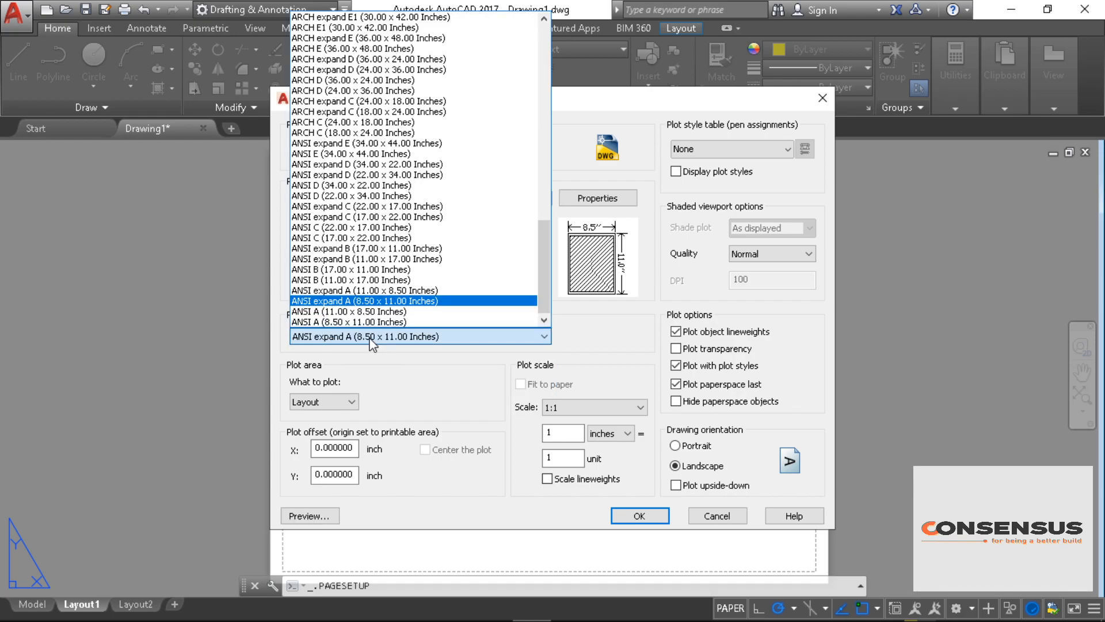
scroll(354, 290, "up", 10)
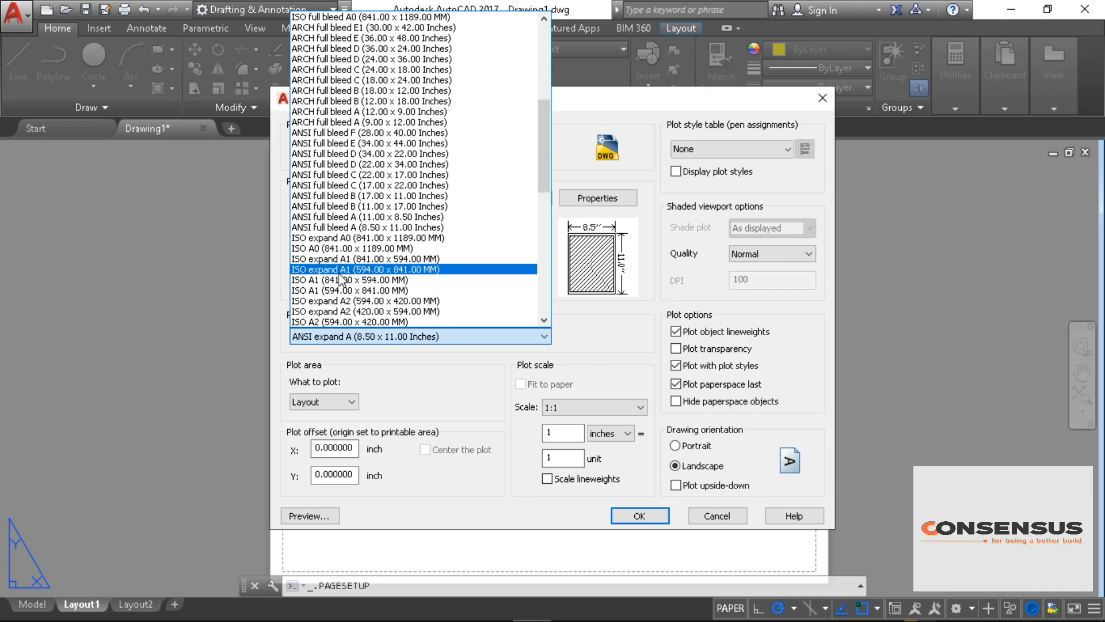
scroll(336, 301, "down", 3)
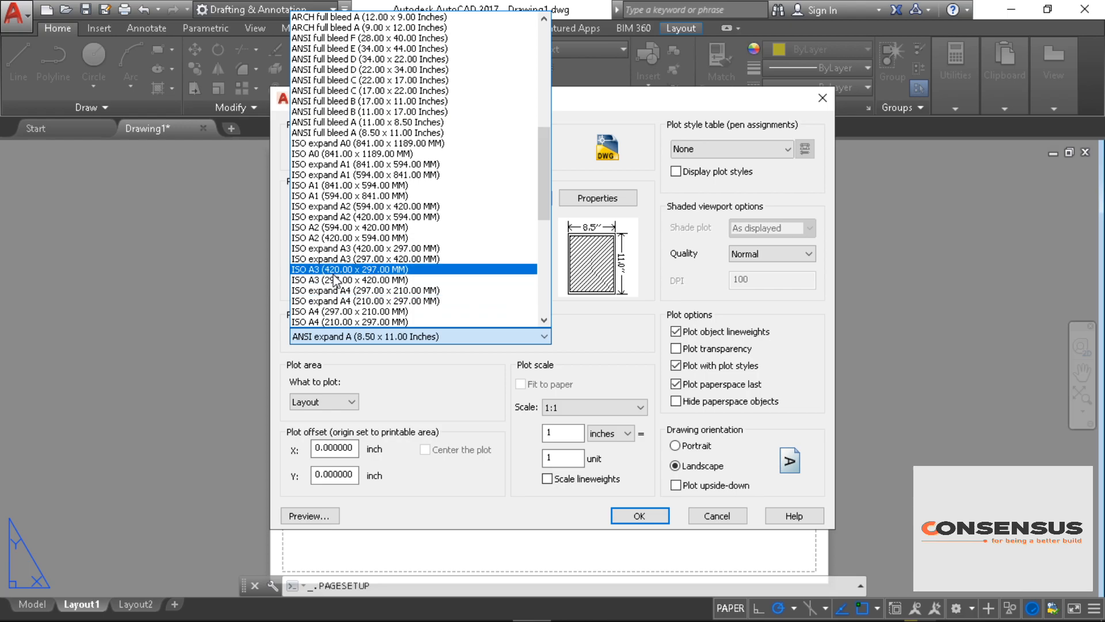
left_click(333, 272)
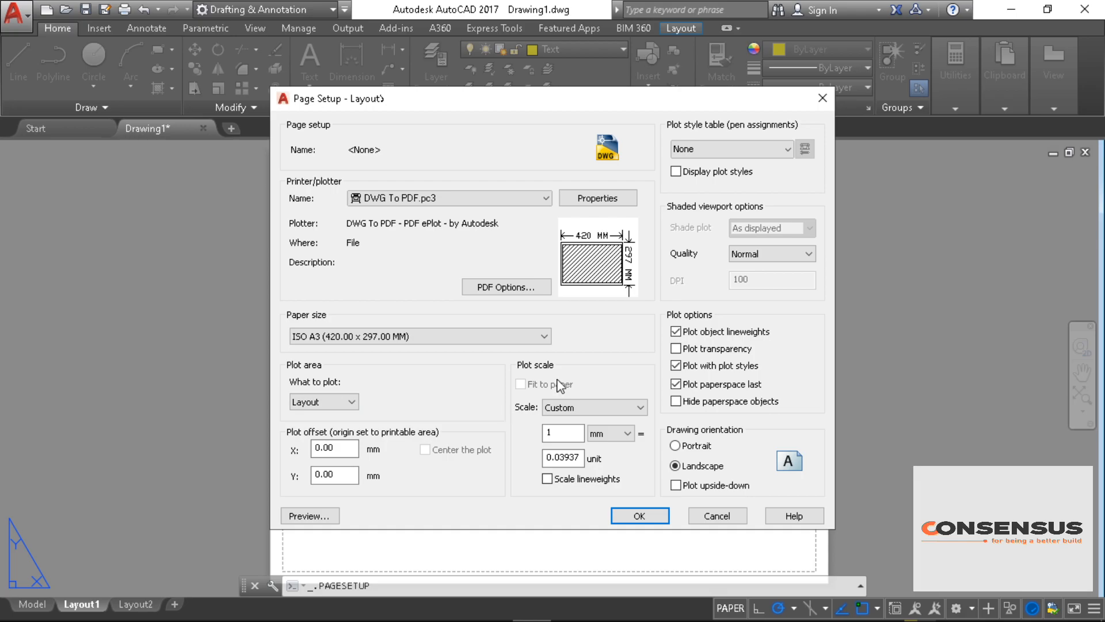
left_click(639, 516)
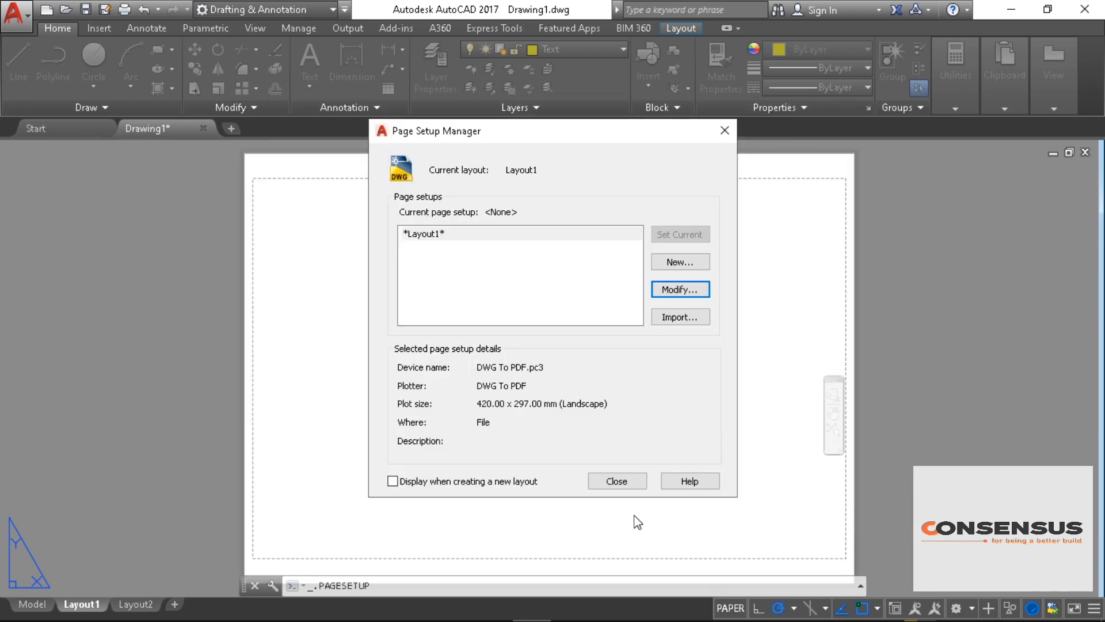
left_click(617, 481)
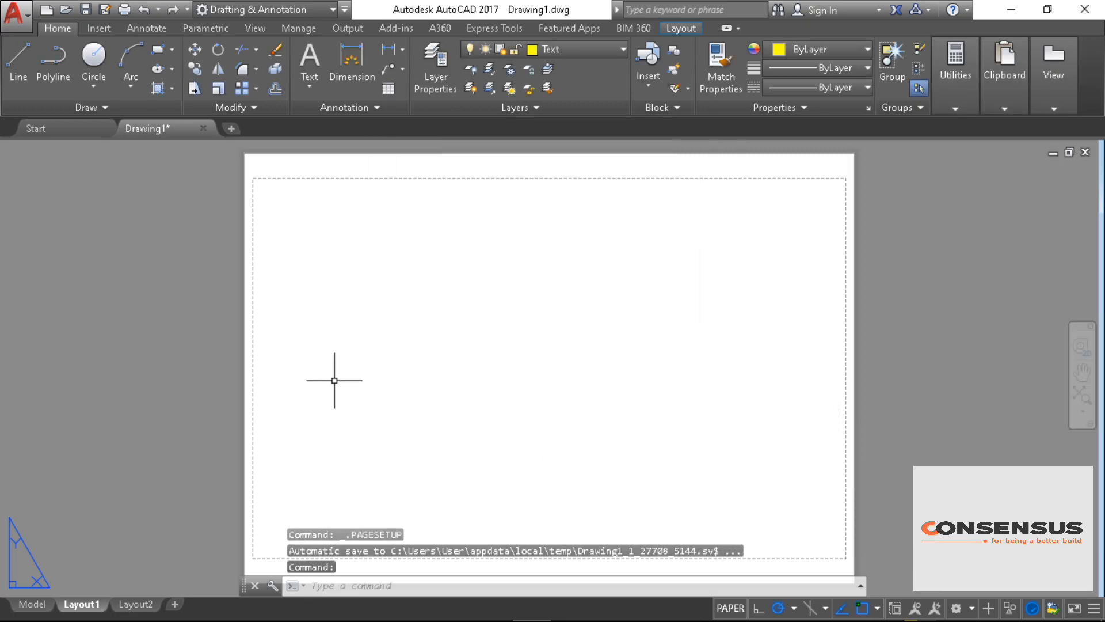
Review the floor plan in model space, return to Layout1 and bring up the layout viewport tools
left_click(32, 605)
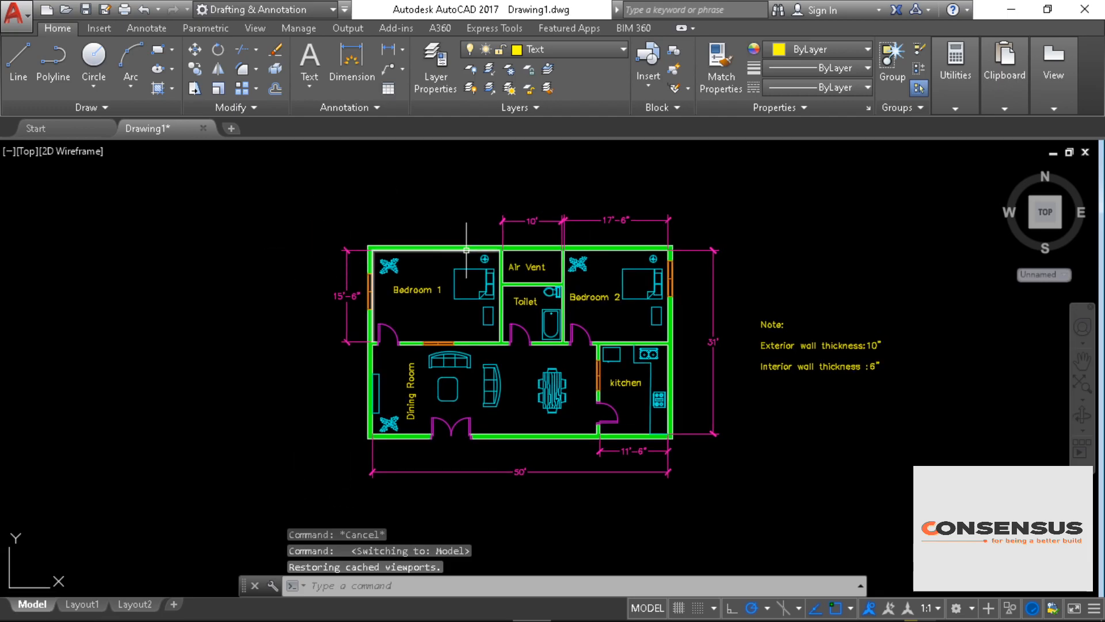
left_click(81, 604)
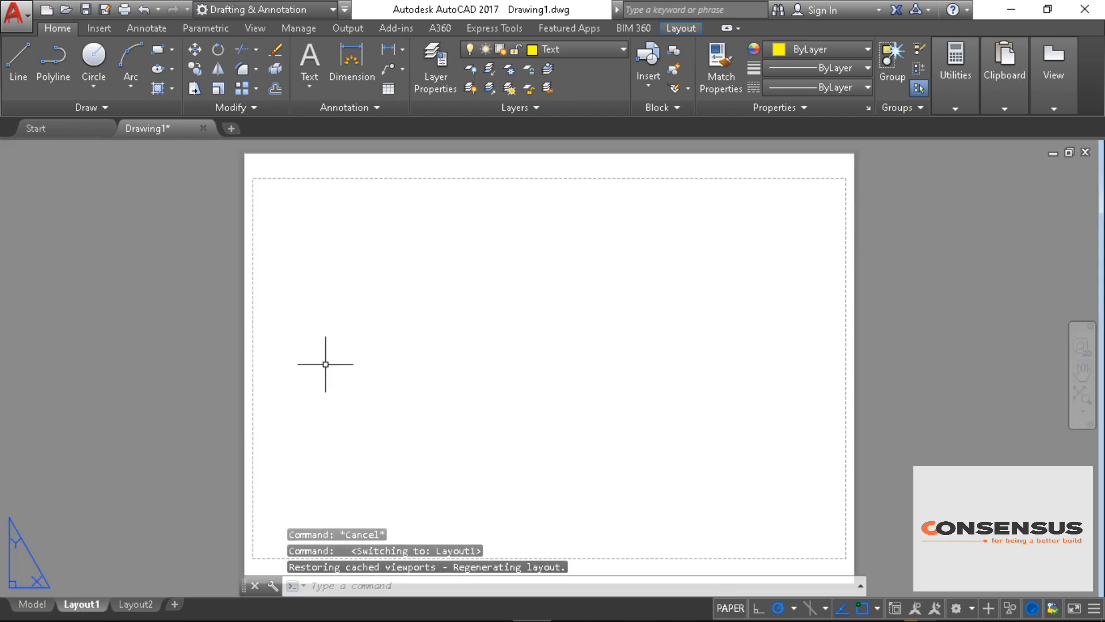
left_click(680, 29)
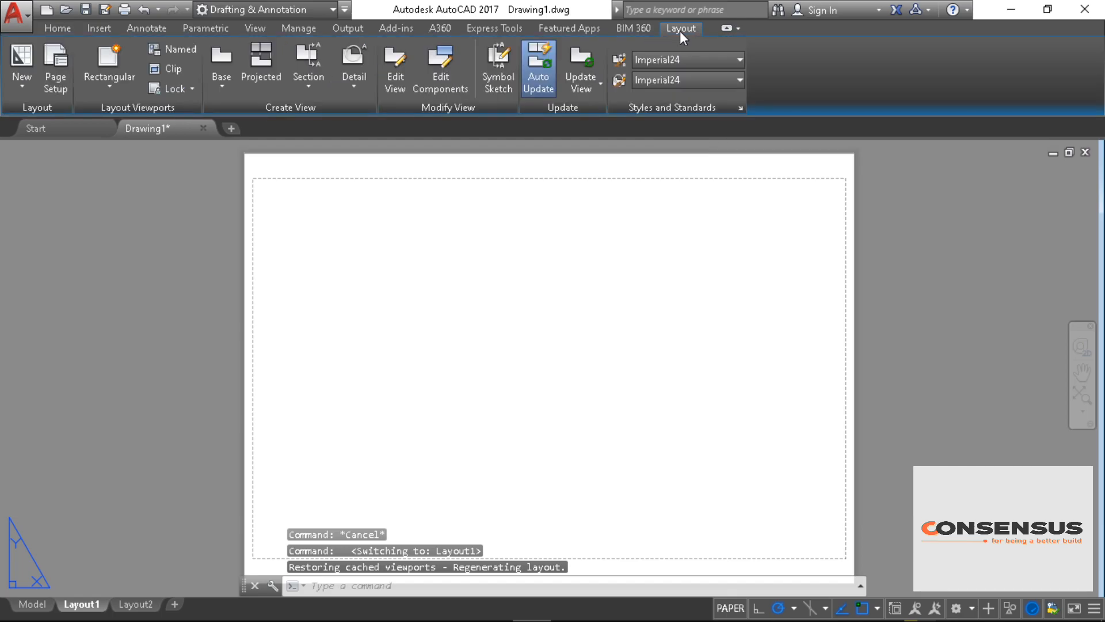
Create a rectangular viewport on Layout1 that fills the sheet just inside the dashed printable-area border
left_click(111, 87)
left_click(118, 116)
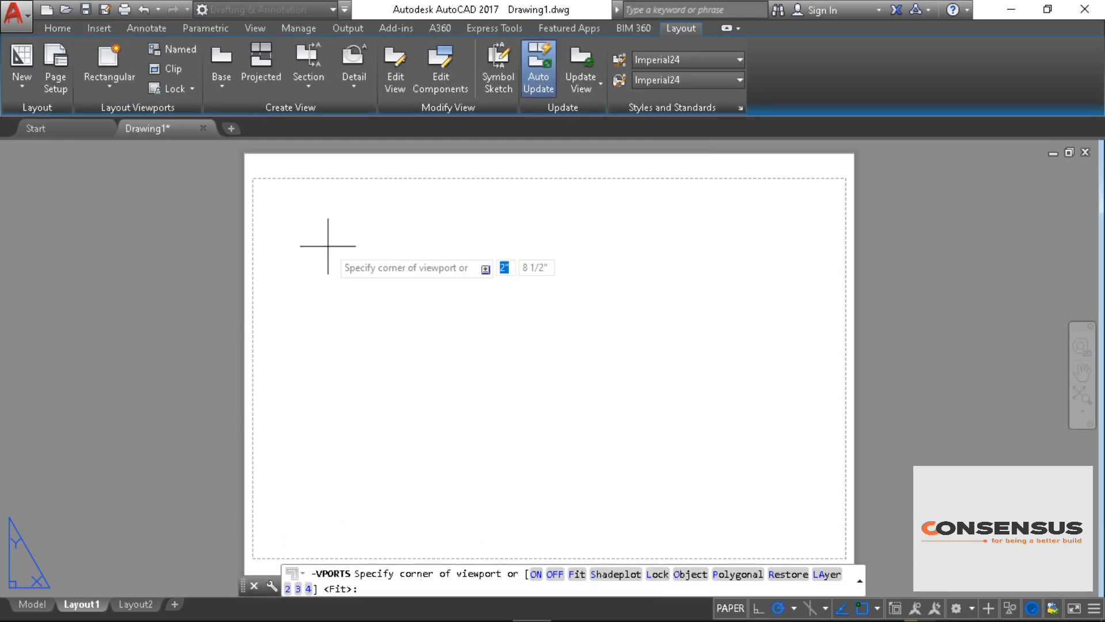
middle_click_drag(292, 217, 323, 205)
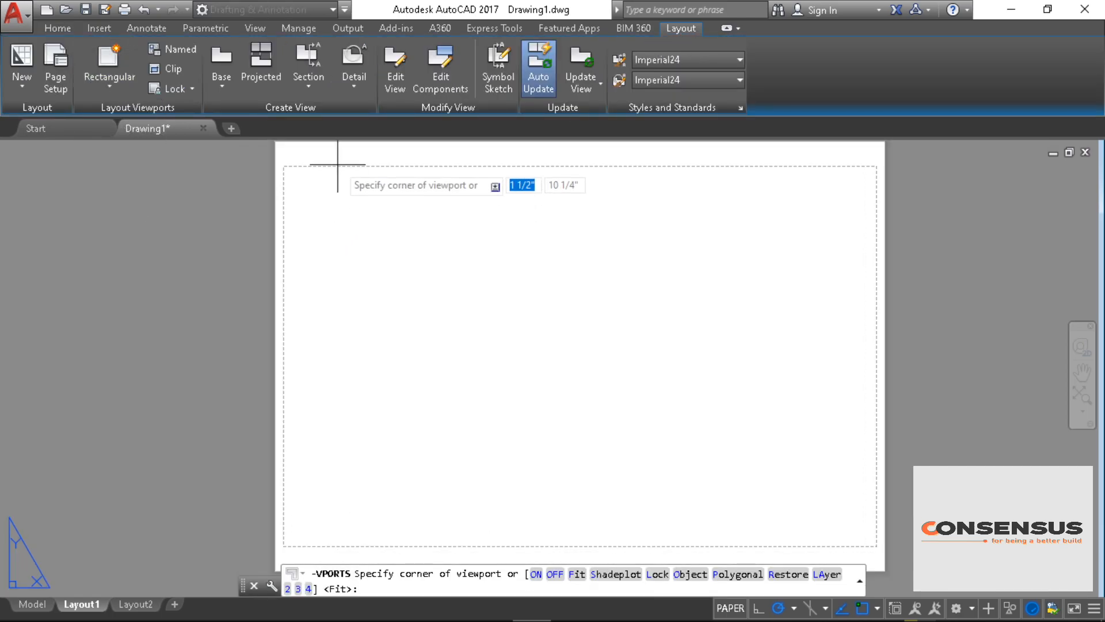
left_click(287, 171)
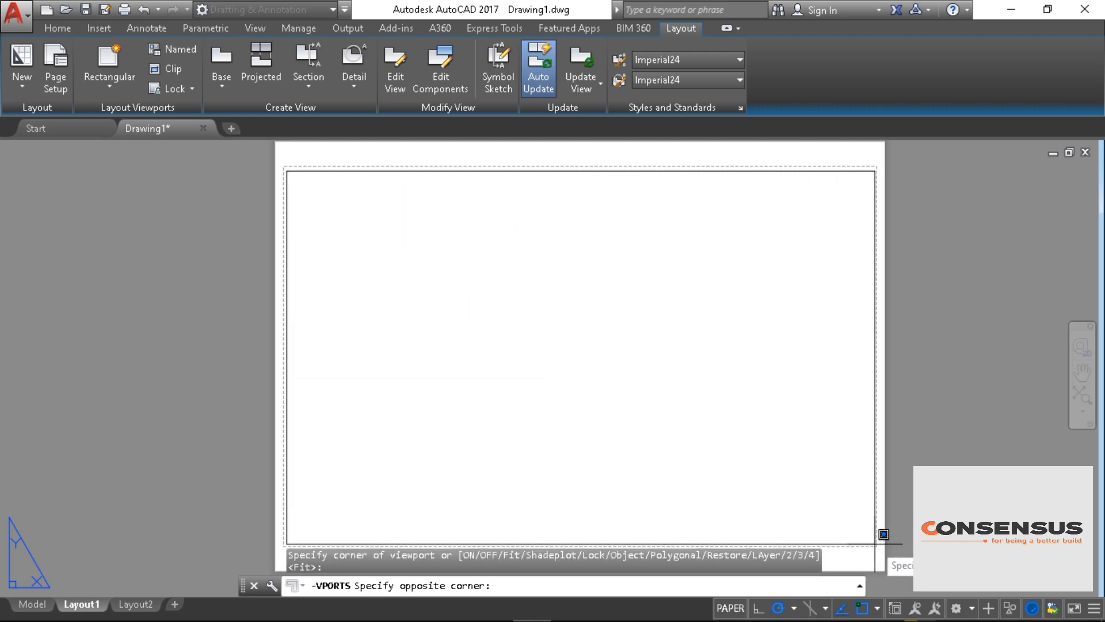
left_click(884, 534)
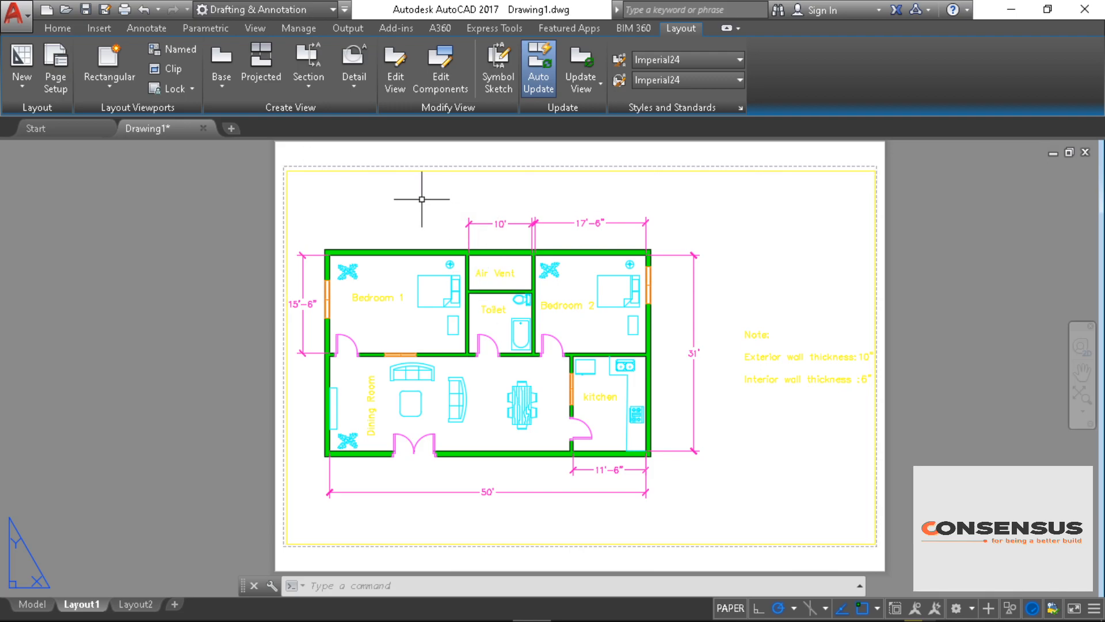
Plot Layout1 to a PDF named Floor plan 1 on the Desktop, then minimize the PDF viewer to return to the drawing
left_click(127, 9)
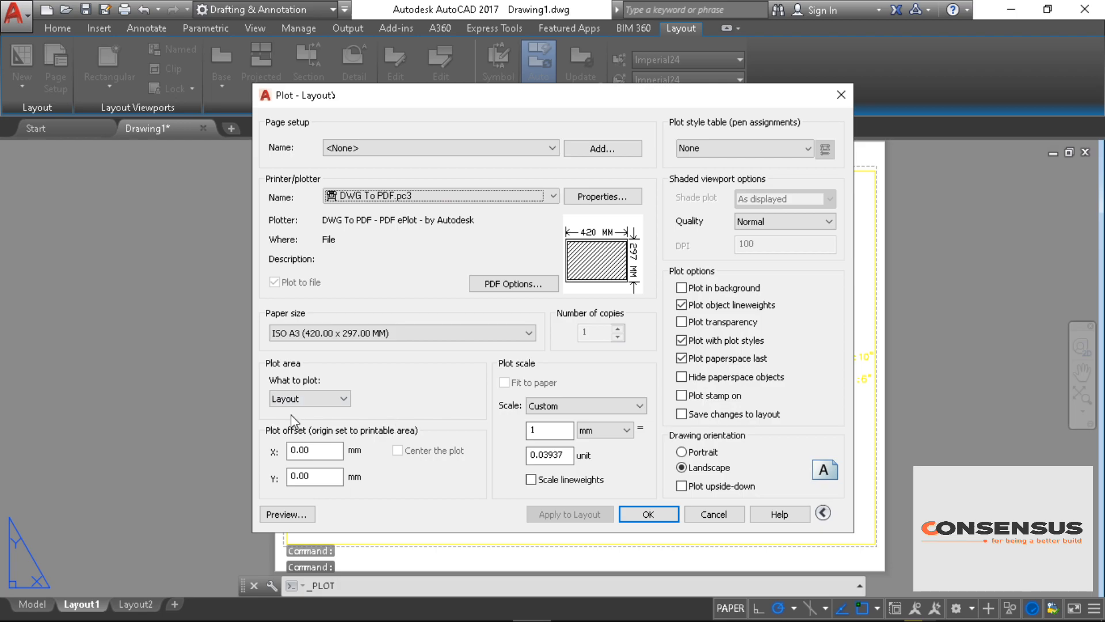
left_click(647, 512)
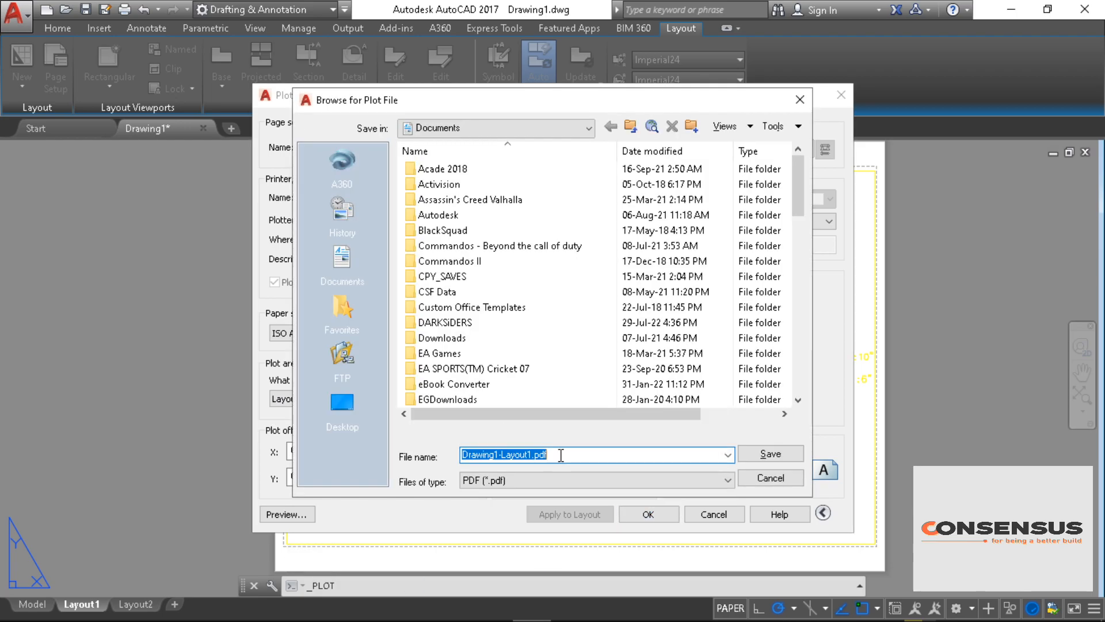
type("Floor plan 1")
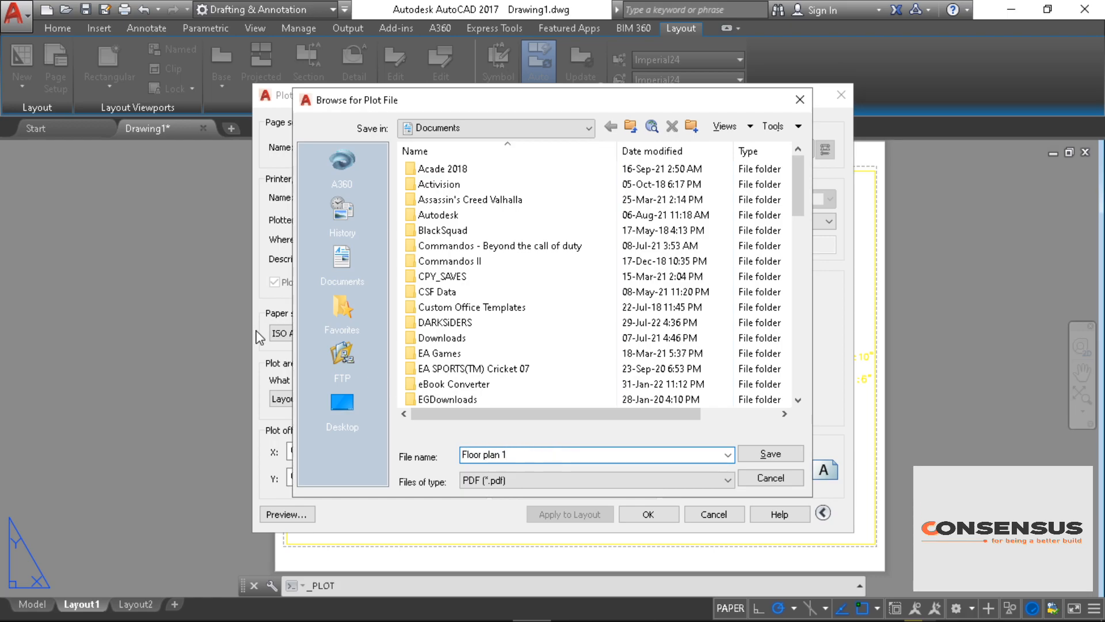
left_click(341, 402)
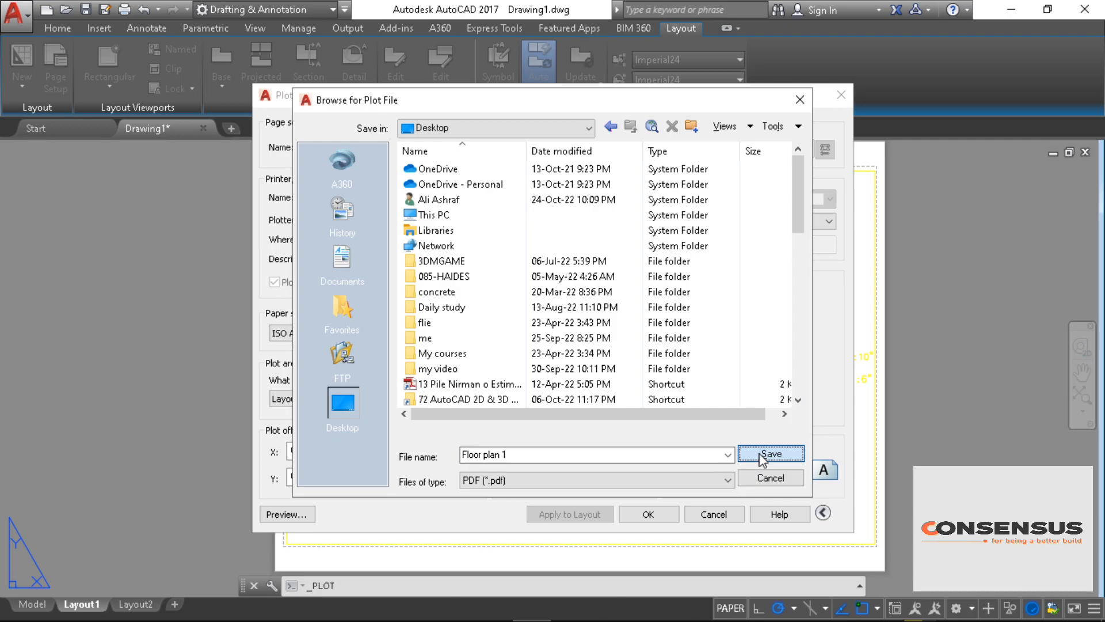
left_click(761, 454)
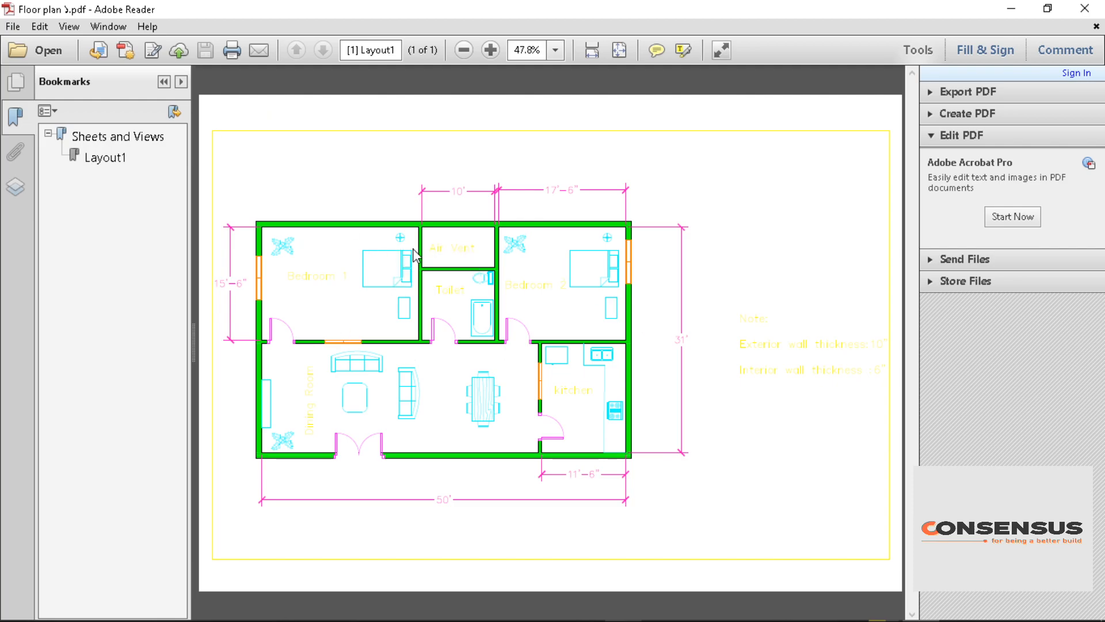
left_click(1007, 9)
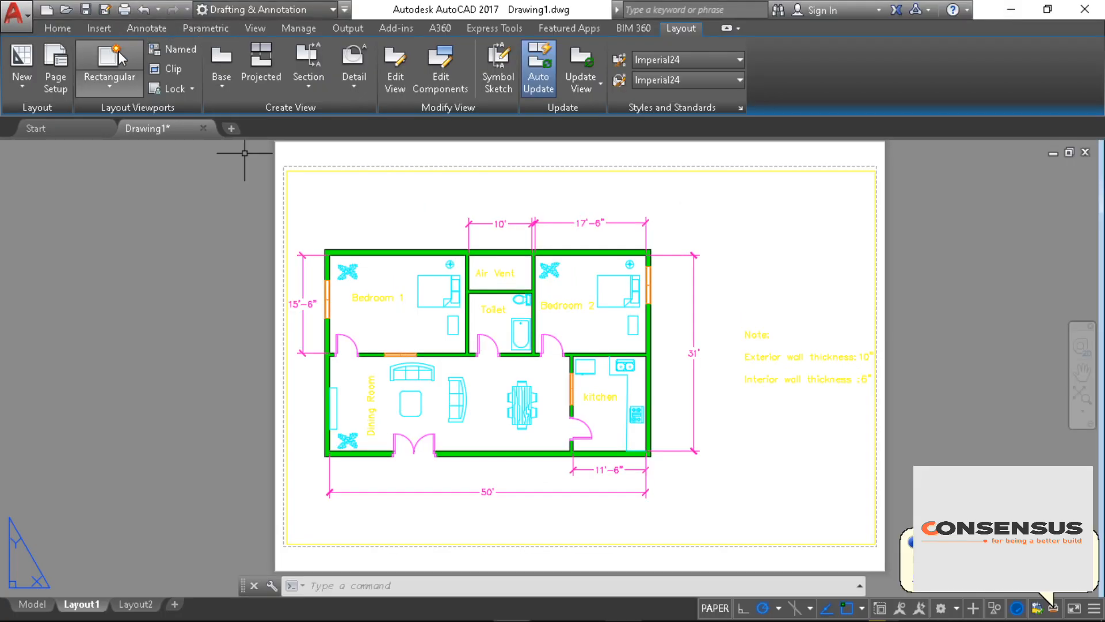
Start a new plot of Layout1 with the plot style table set to monochrome.ctb
left_click(123, 10)
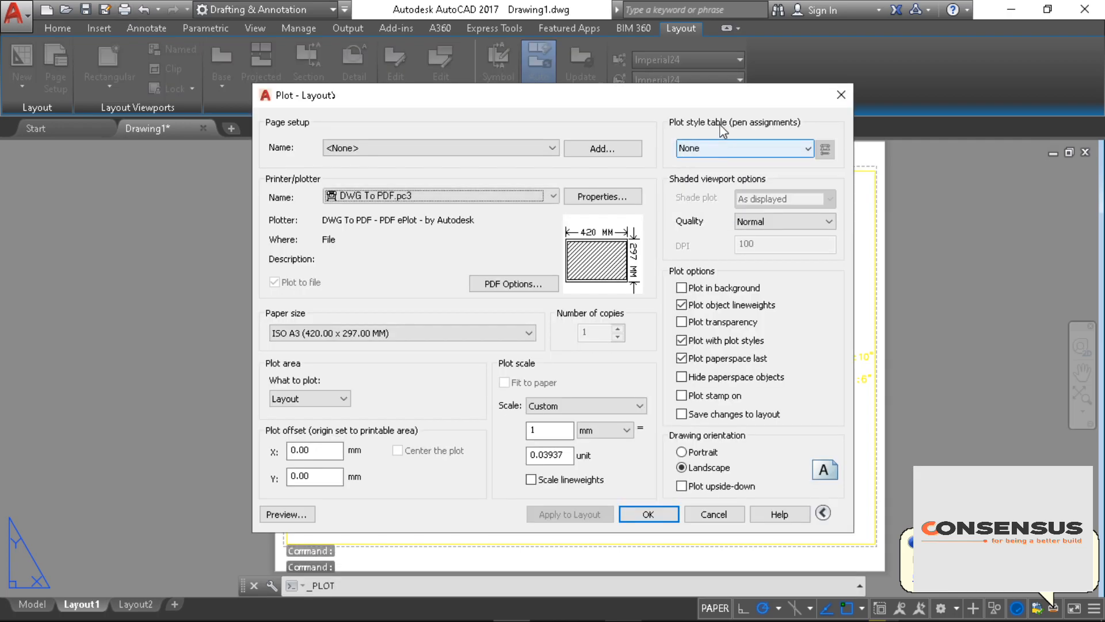
left_click(724, 149)
left_click(713, 234)
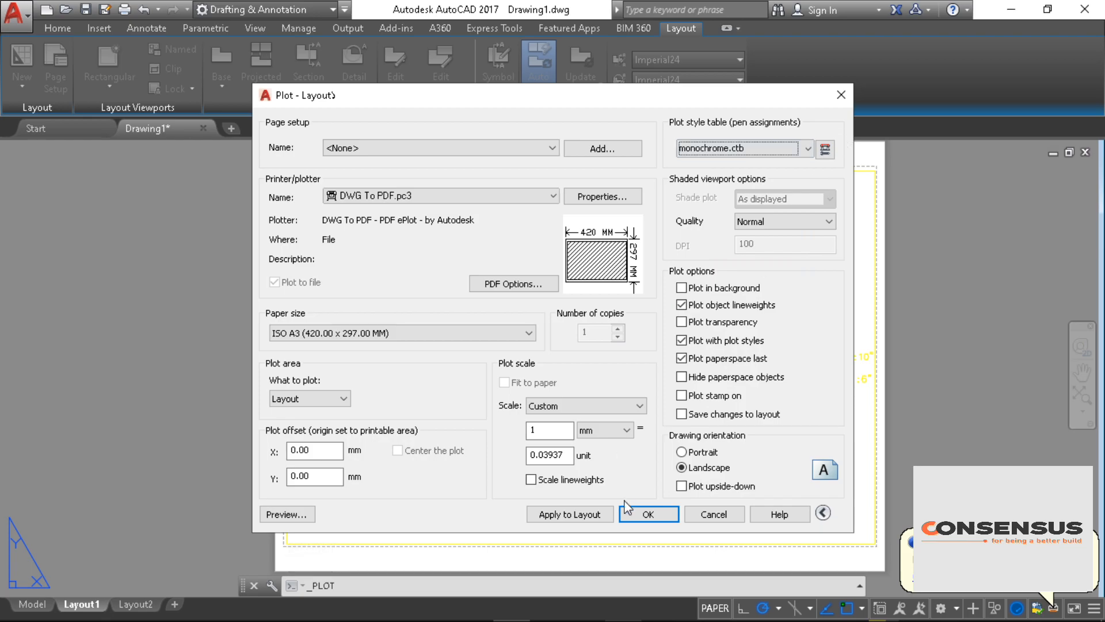
Plot the sheet to a PDF named Floor plan 2 on the Desktop and inspect the resulting file up close
left_click(631, 514)
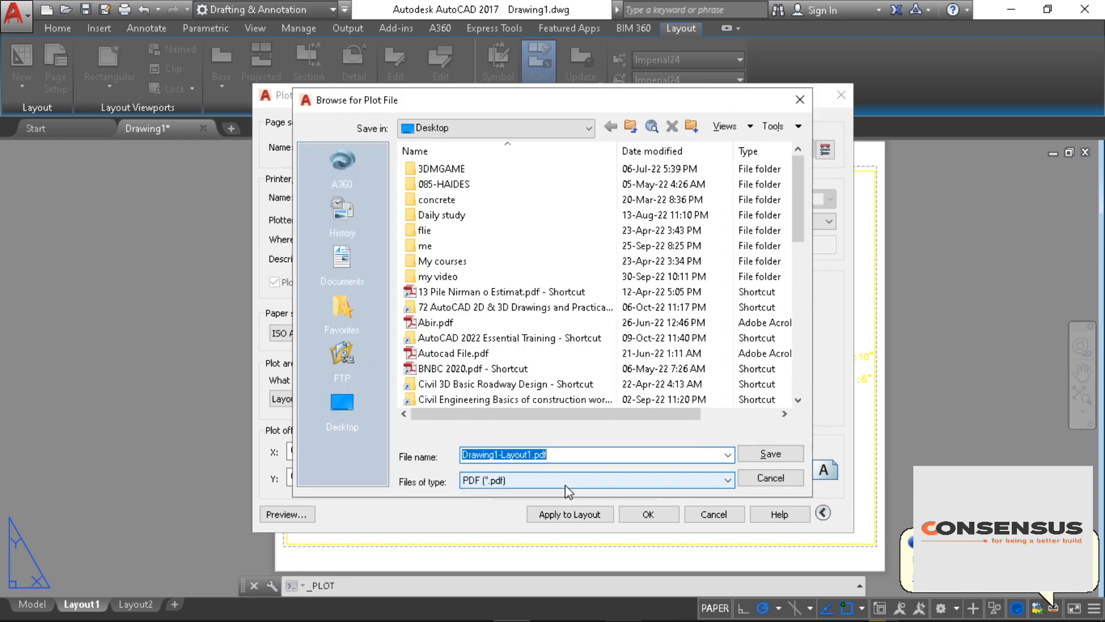
type("Fl")
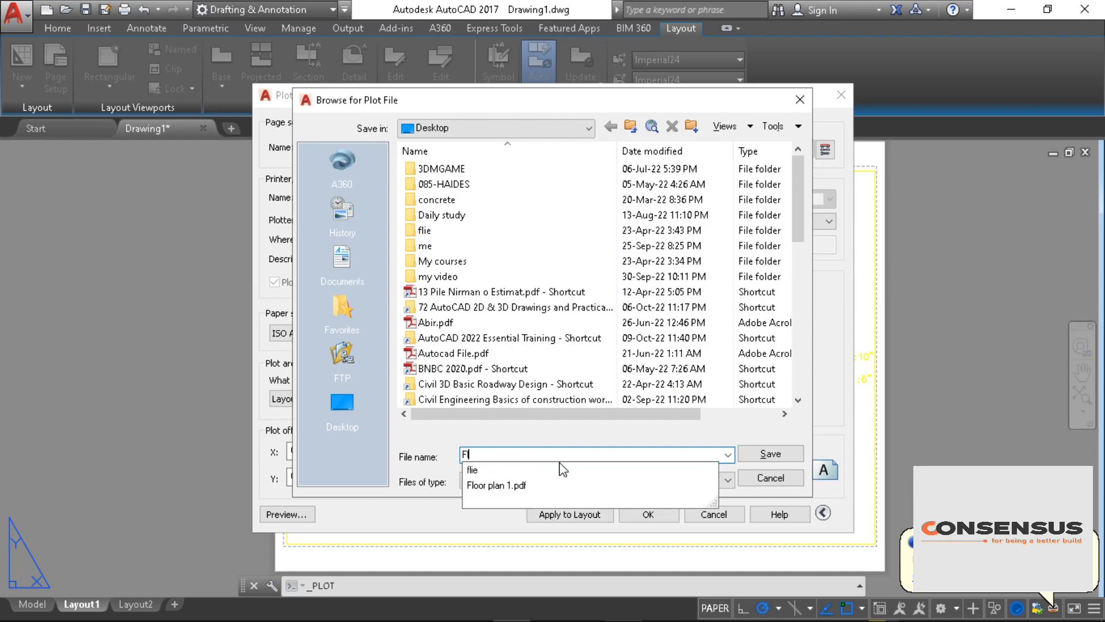
type("oor plan 2")
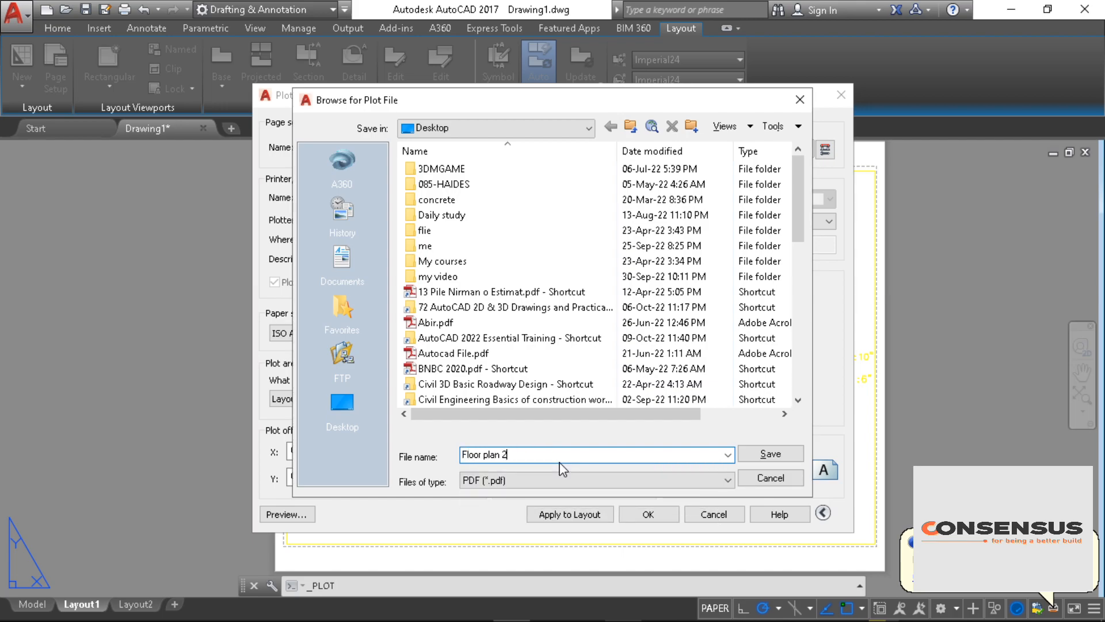
left_click(774, 455)
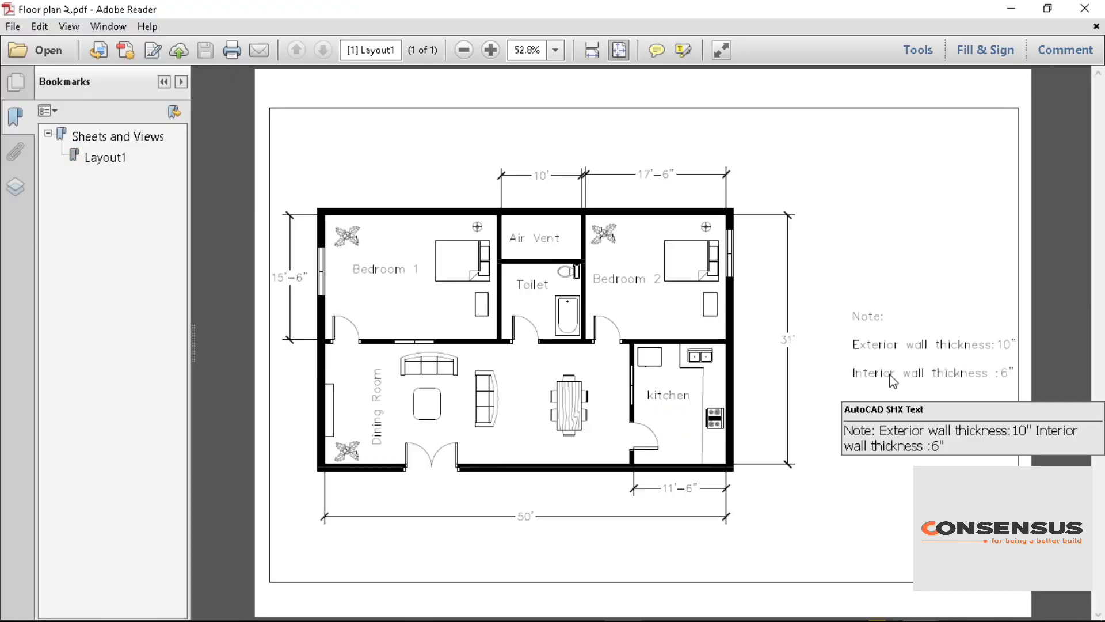
scroll(545, 361, "up", 2, "ctrl")
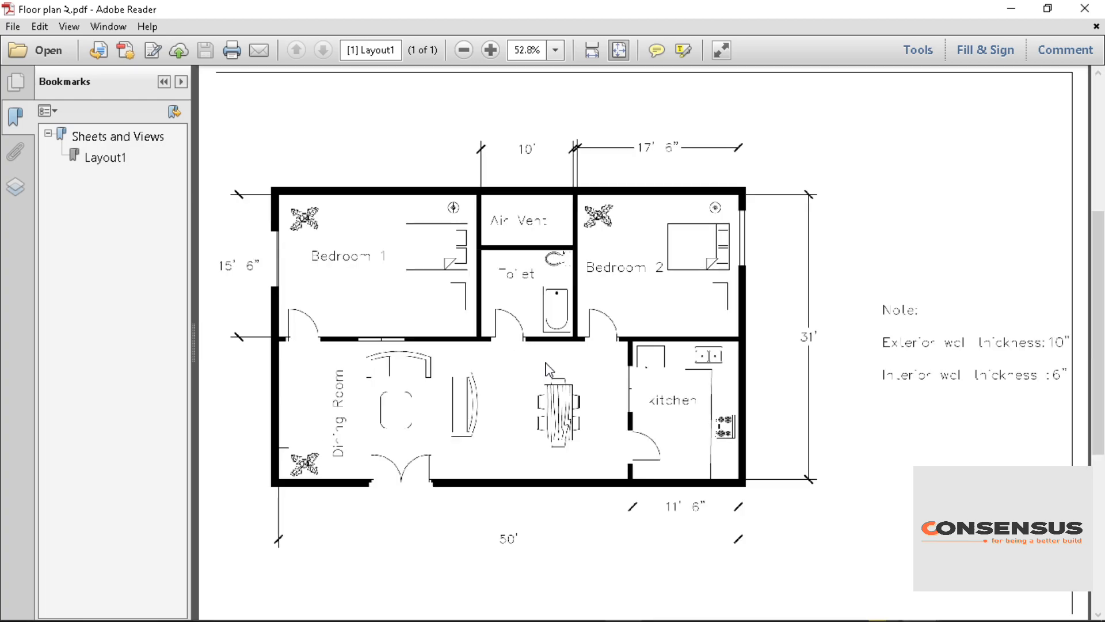
scroll(546, 361, "down", 2, "ctrl")
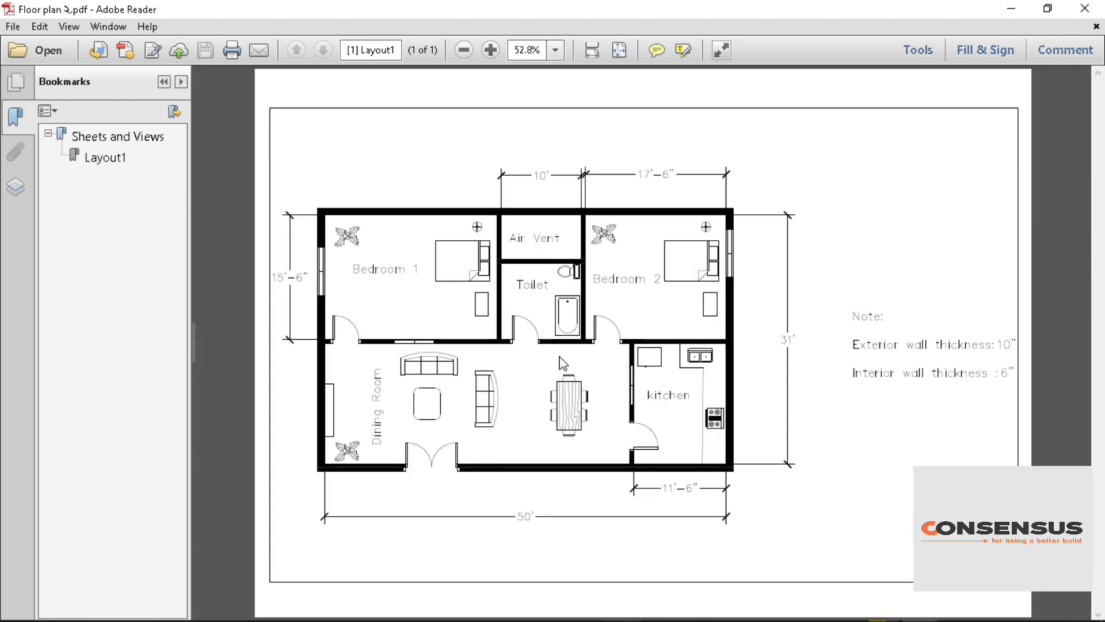